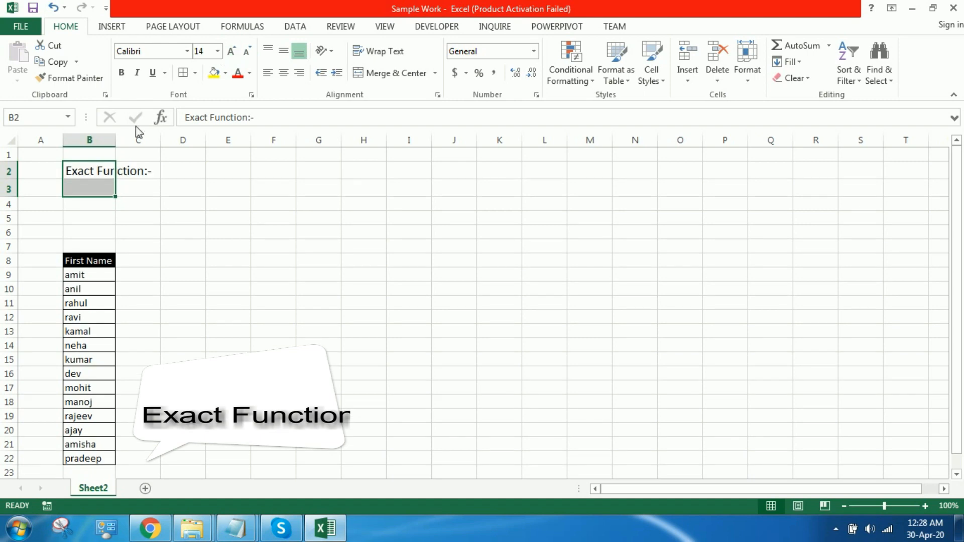
Step: Extend the heading in B2 with "This function of excel compares if two values of strings are ssame or not"
click(108, 173)
key(F2)
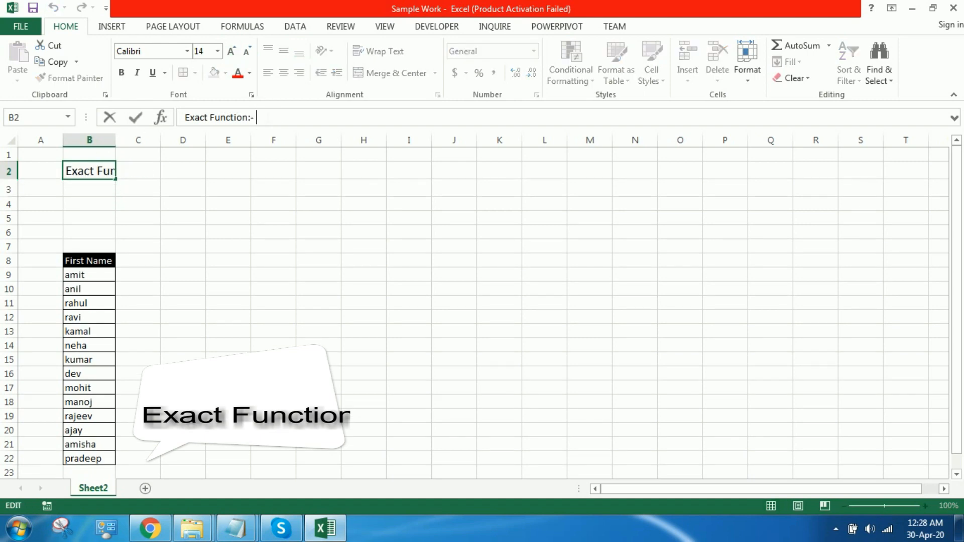
text(This fun)
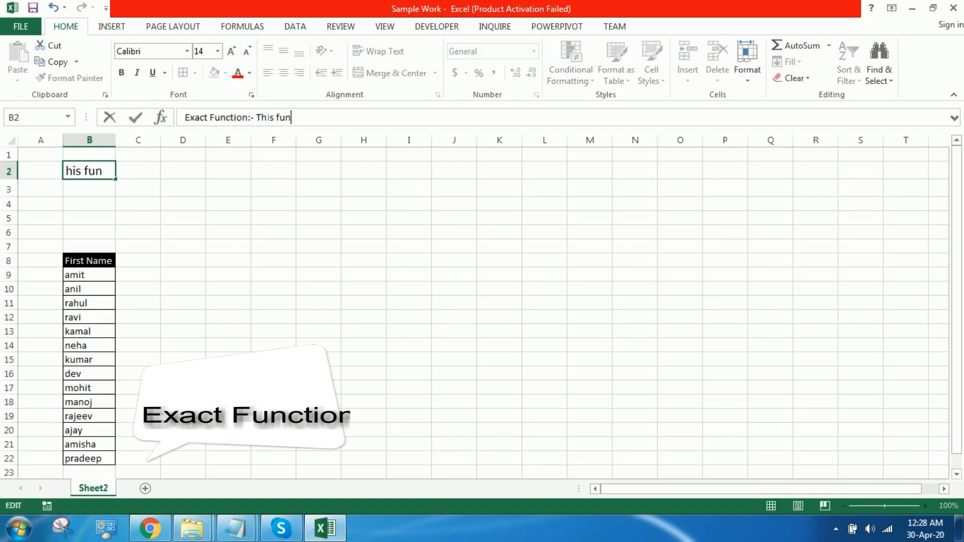
text(ction of)
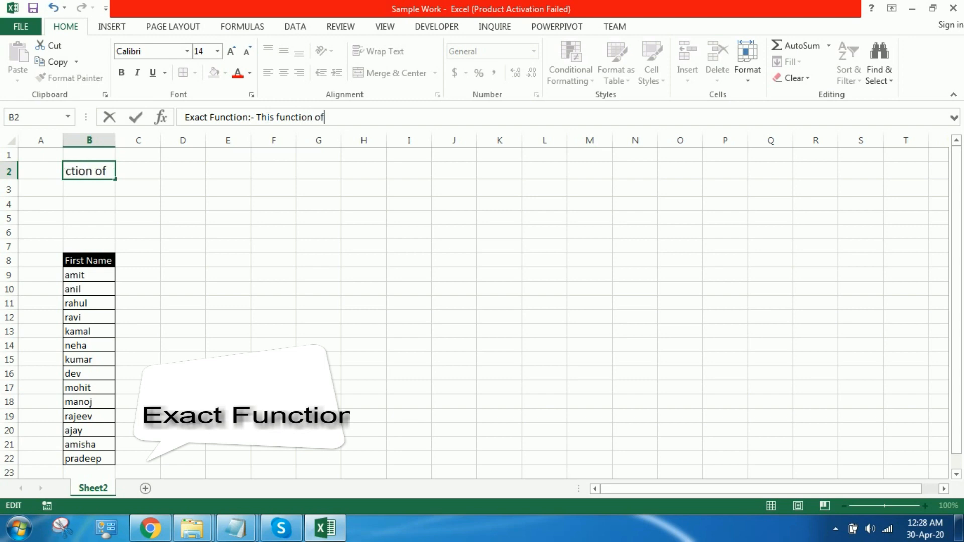
text( excel comp)
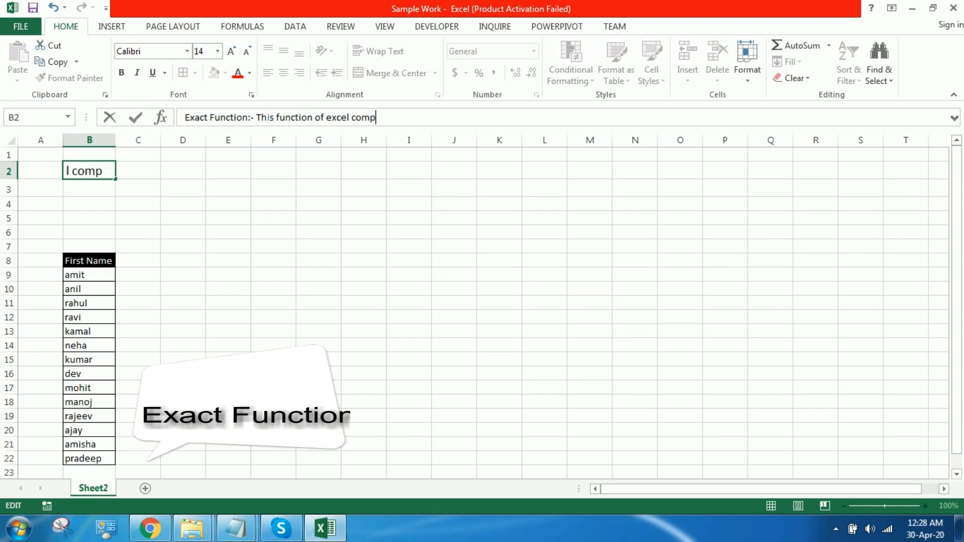
text(ares if two)
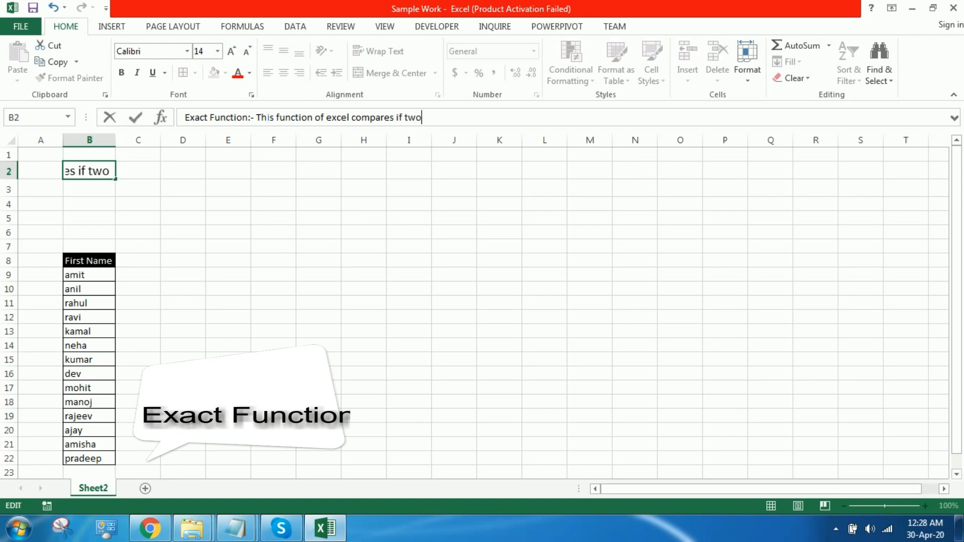
text( values of )
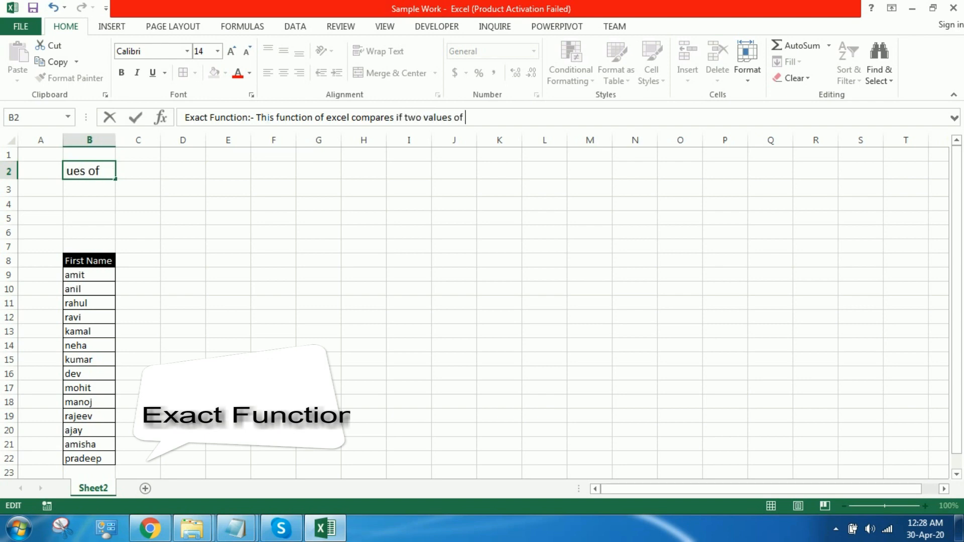
text(strings are so)
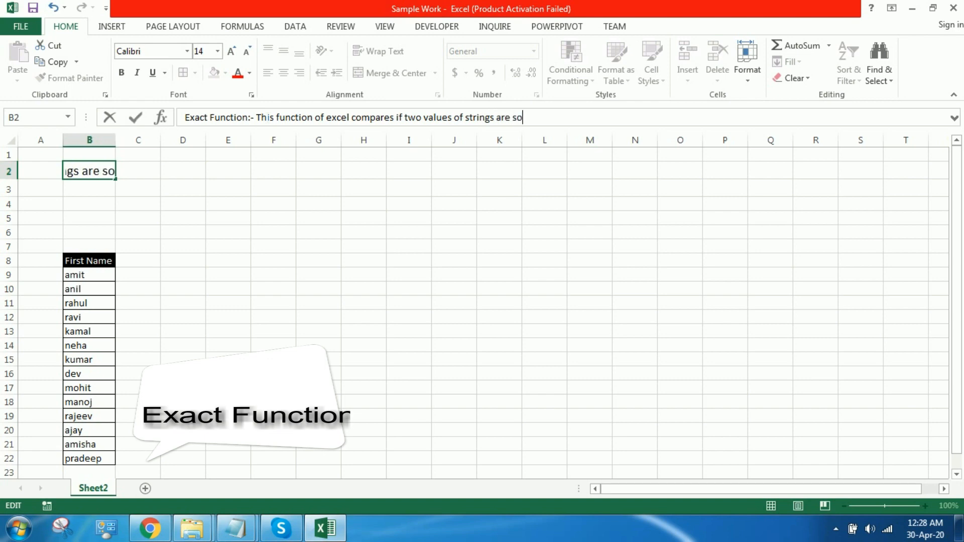
key(BackSpace)
text(same or not)
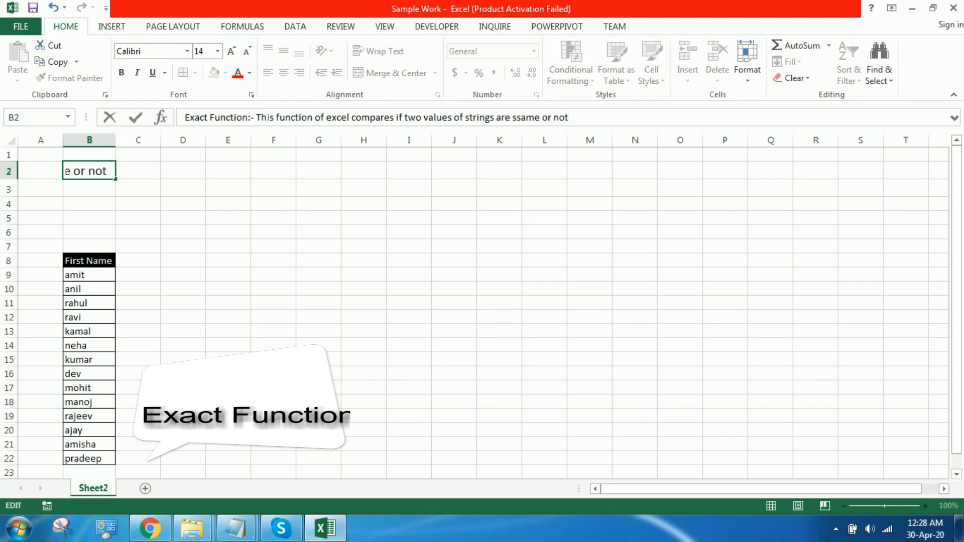
Step: Finish the B2 description with ". If both are same then it returns True else false."
text(. If both ar)
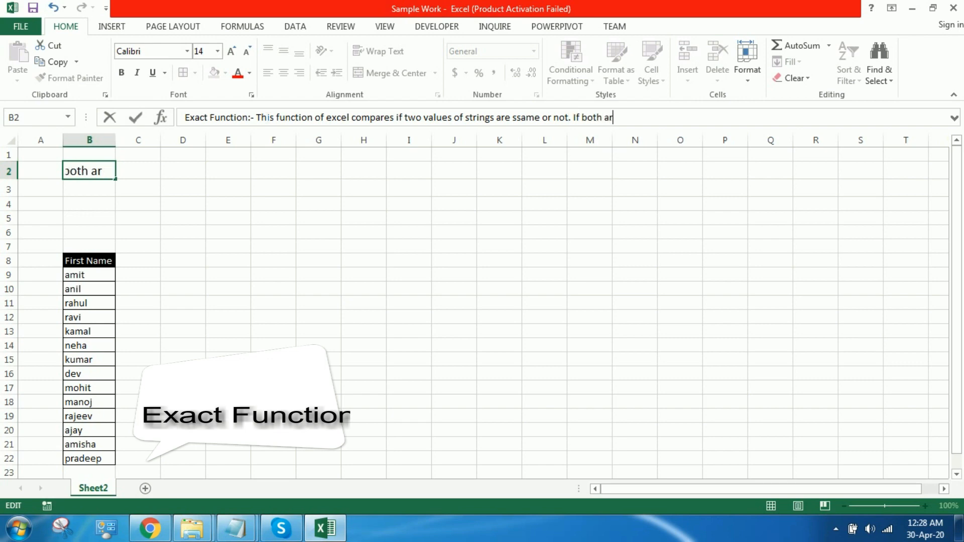
text(e same t)
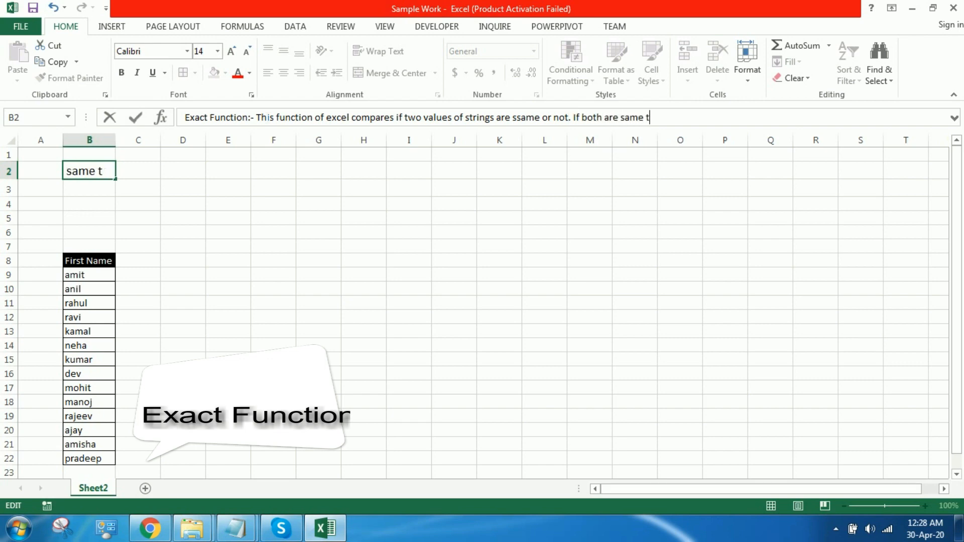
text(hen it retu)
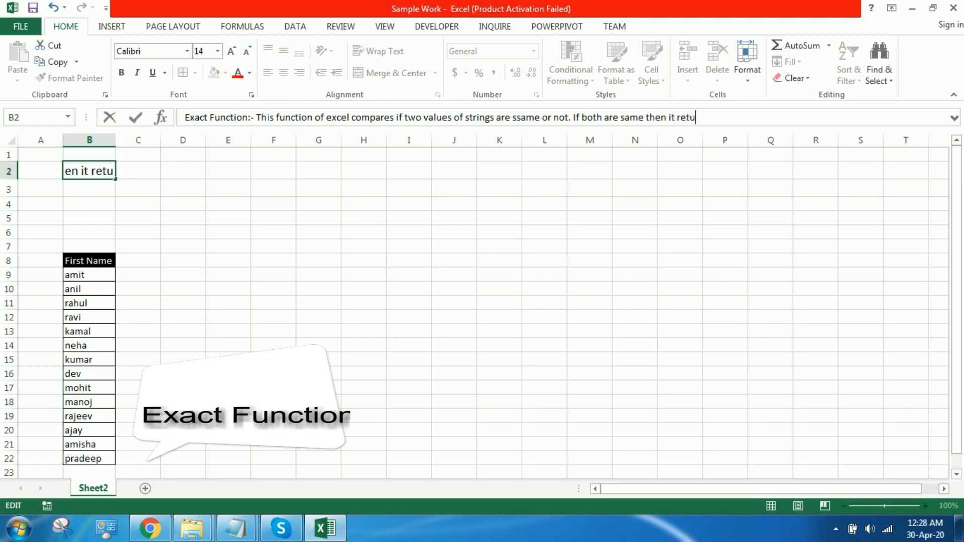
text(rns Tru)
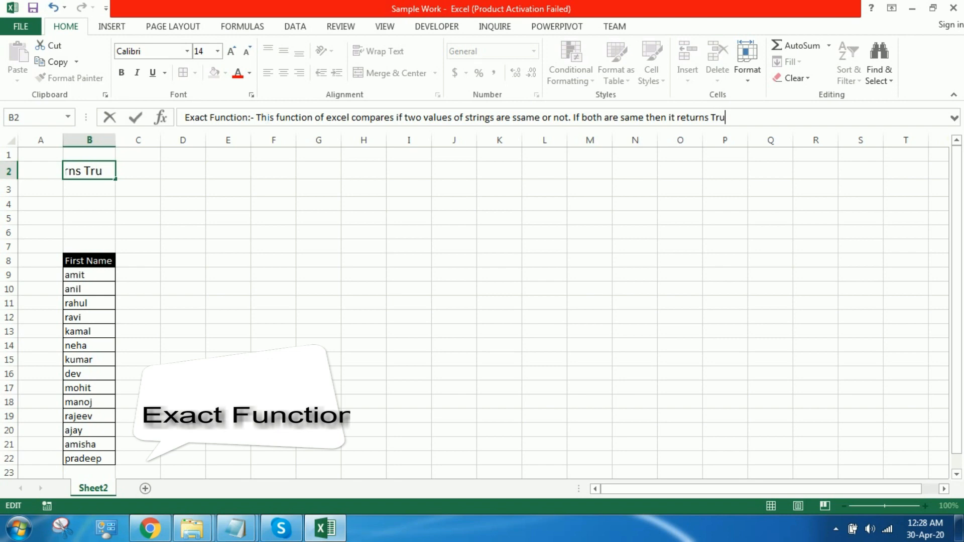
text(e else false)
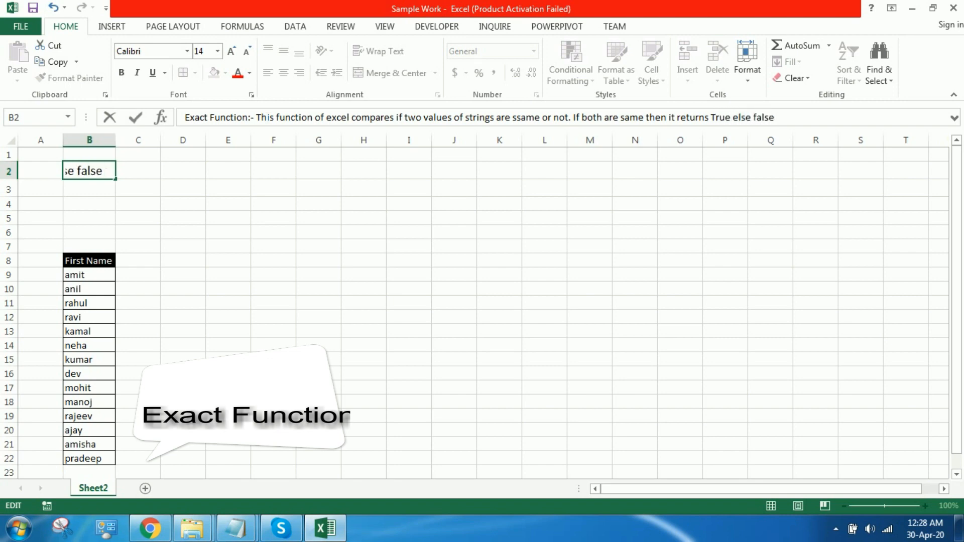
text(.)
key(Return)
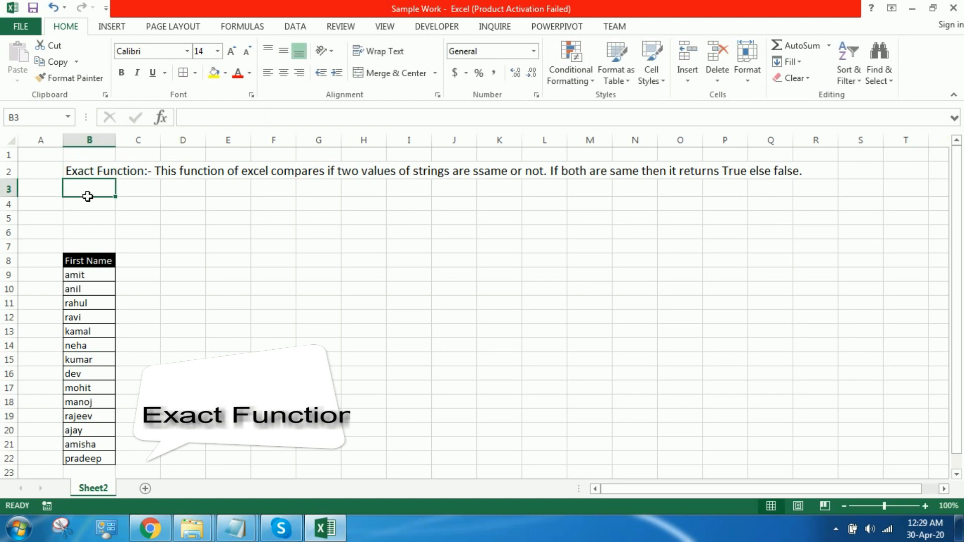
Step: Enter in B3 the text "Formula for Exact function is given by =exact(string1,string2) = True"
text(T)
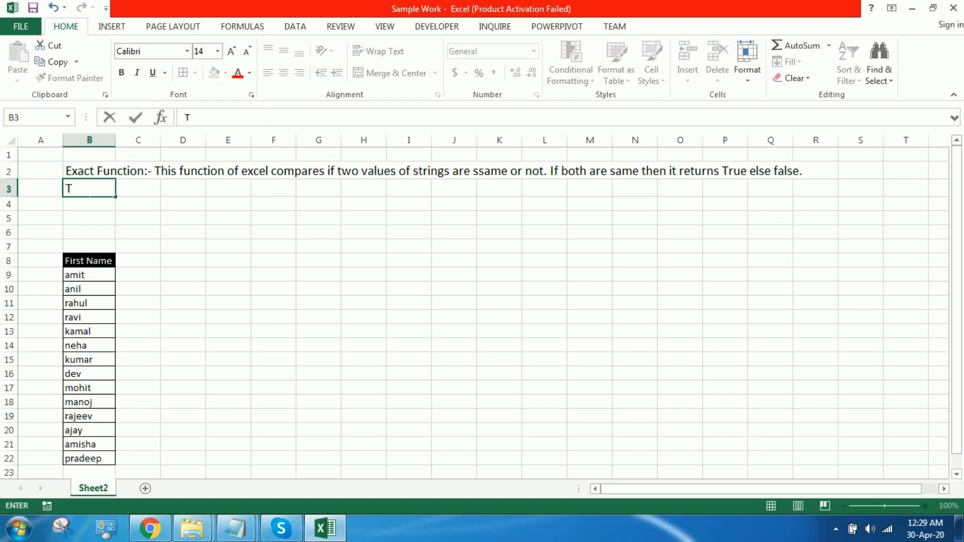
text(Formula for E)
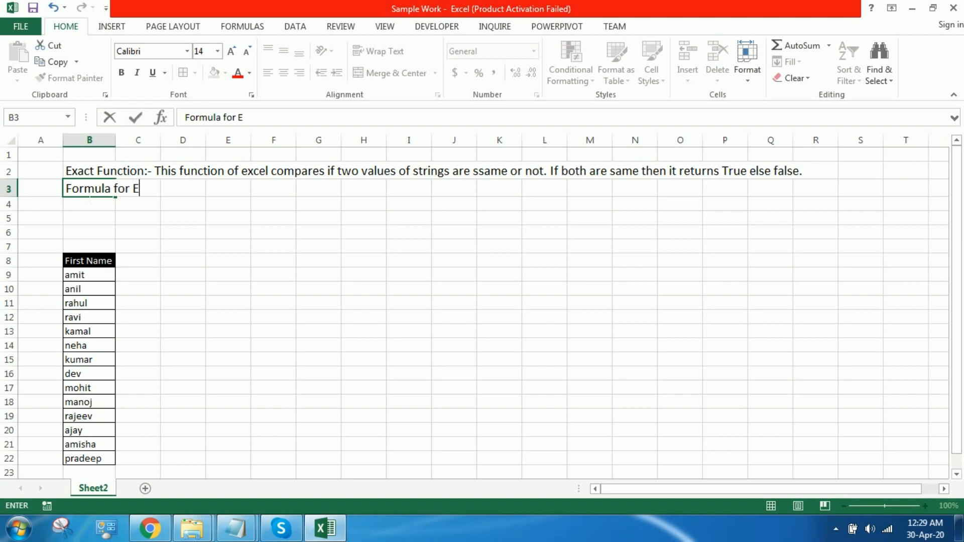
text(xact func)
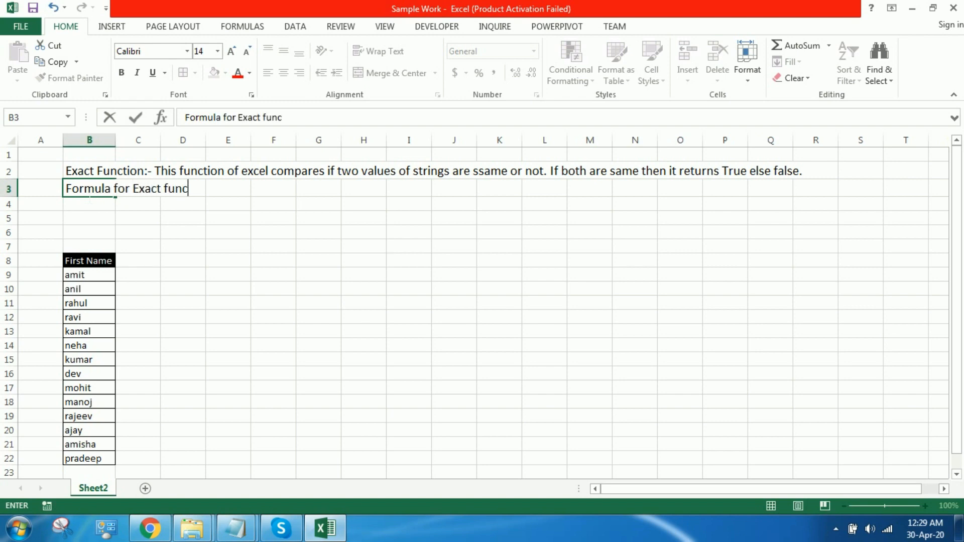
text(tion is gi)
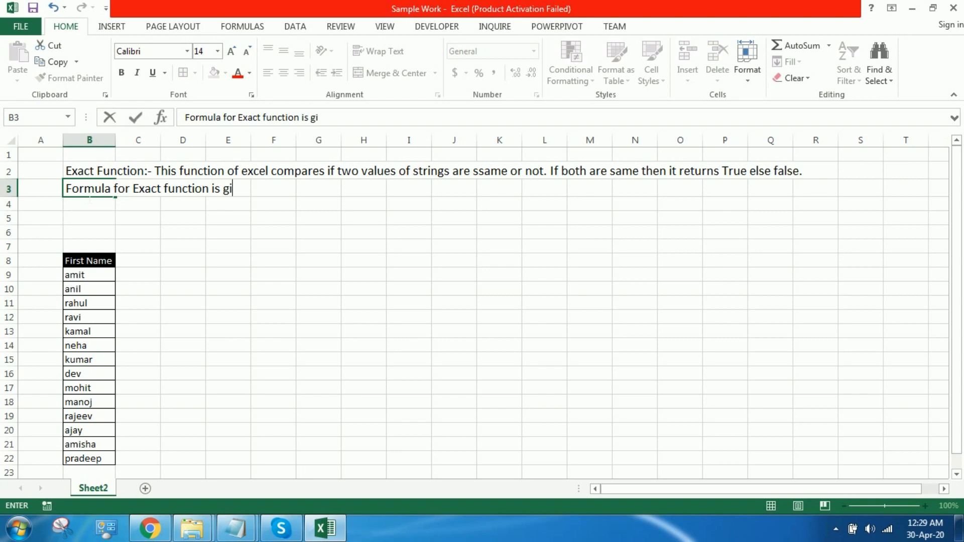
text(ven by =exaat)
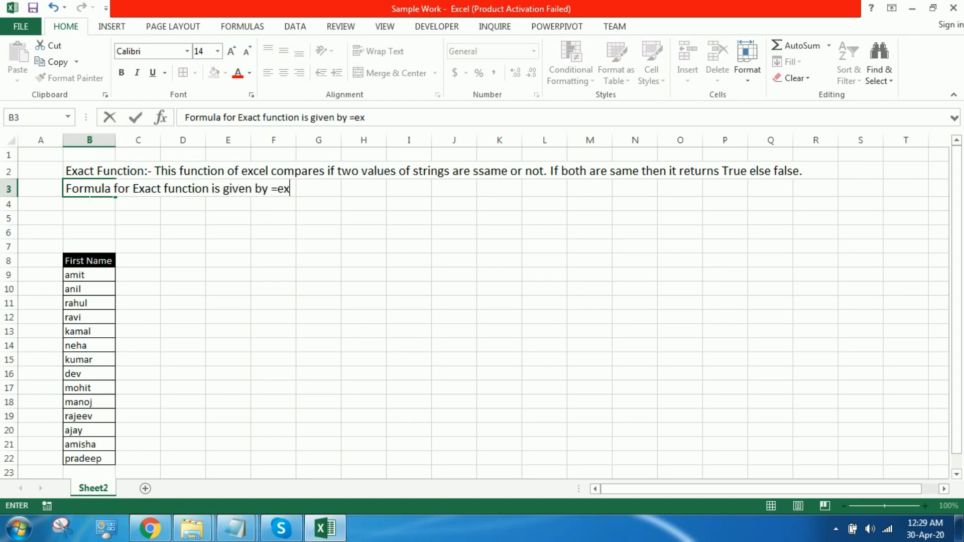
key(BackSpace)
key(BackSpace)
text(ct(string)
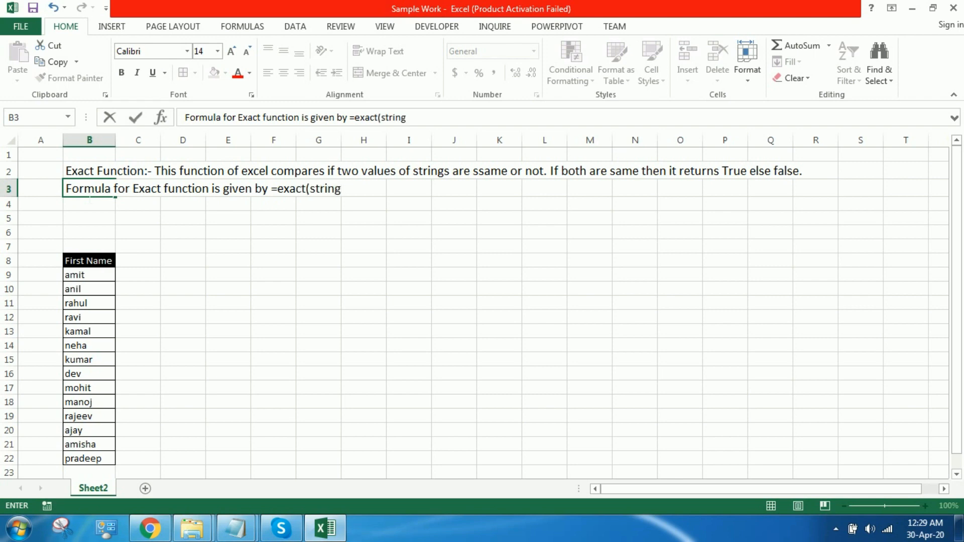
text(1,string)
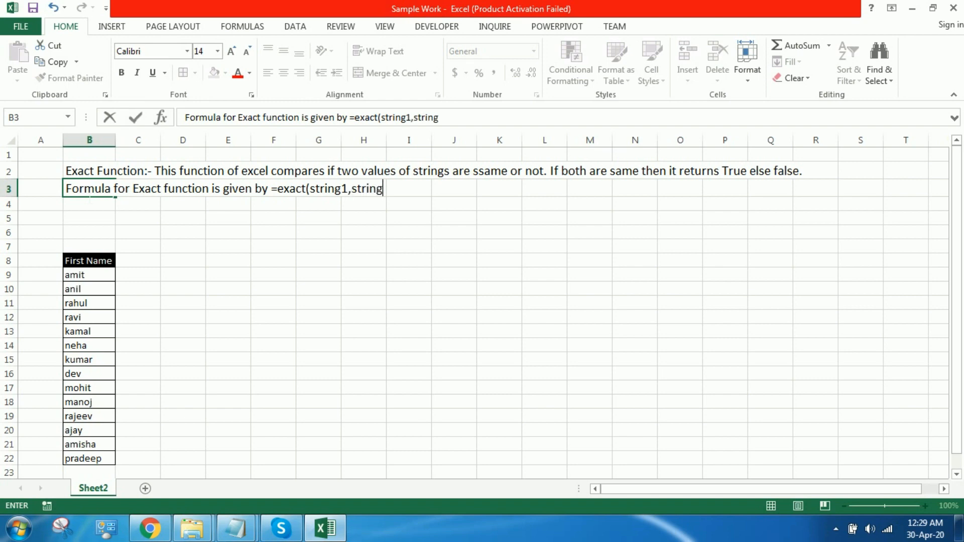
text(2) = True )
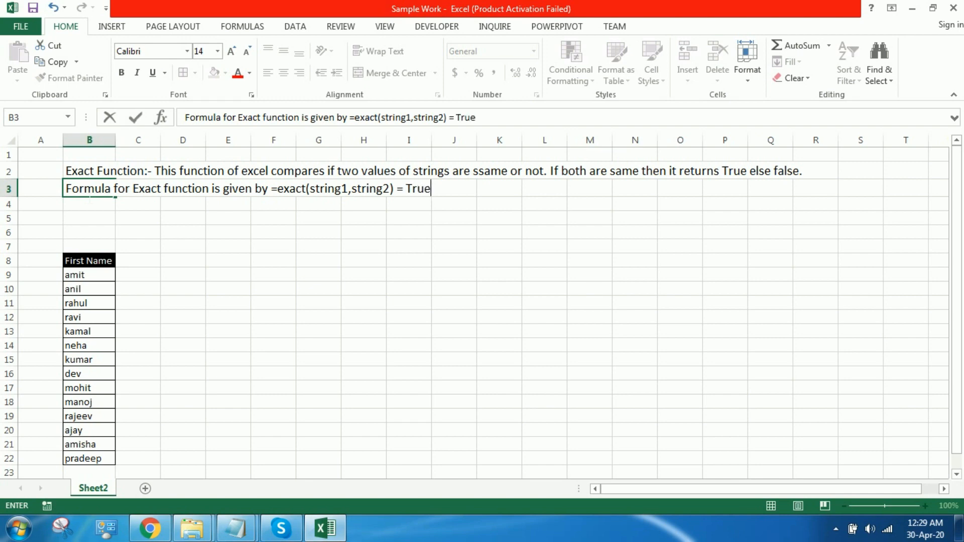
Step: Continue the B3 formula note with the condition "(if both exactly same)" after True
text((if both ex)
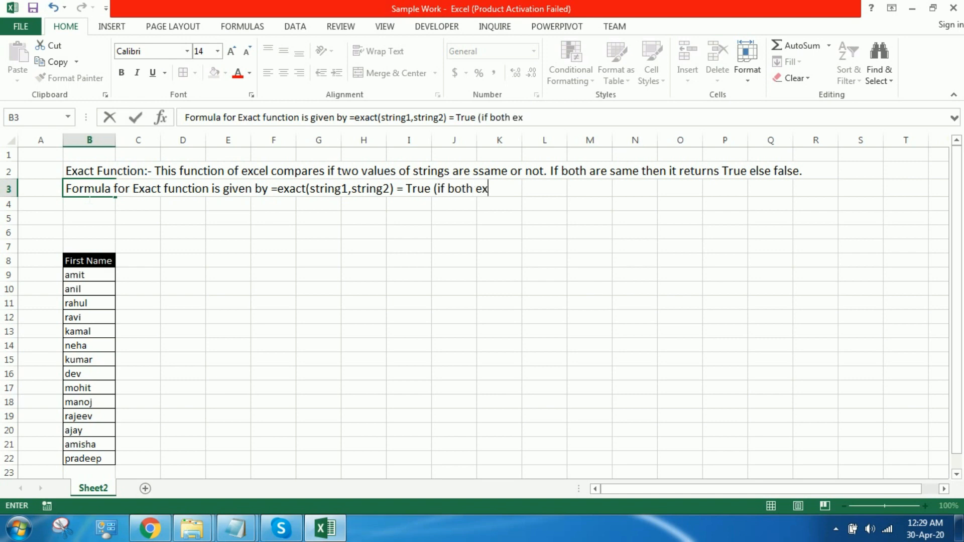
text(actly same)
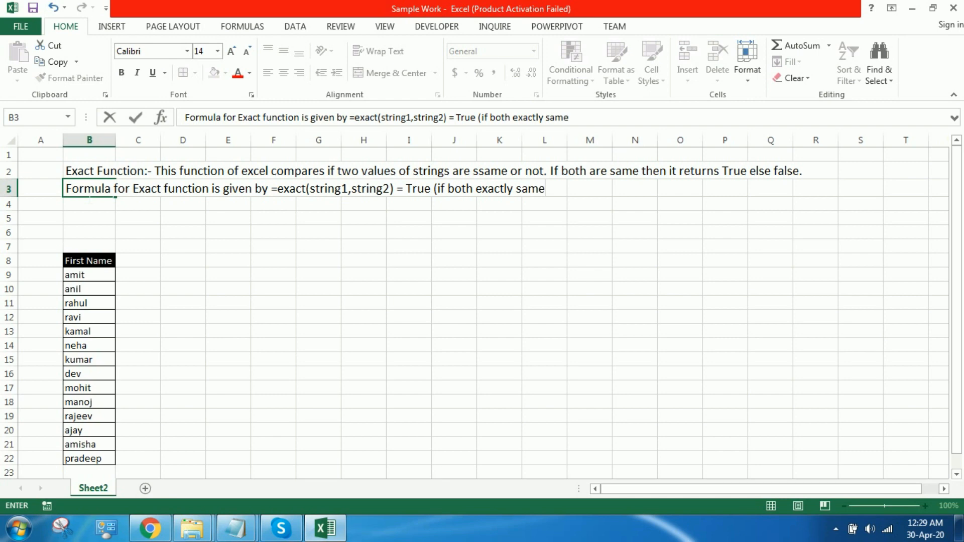
text())
text(, Fal)
key(BackSpace)
key(BackSpace)
key(BackSpace)
key(BackSpace)
Step: Complete the B3 formula note with ", False (if both strings are not exactly same)"
text(, else fa)
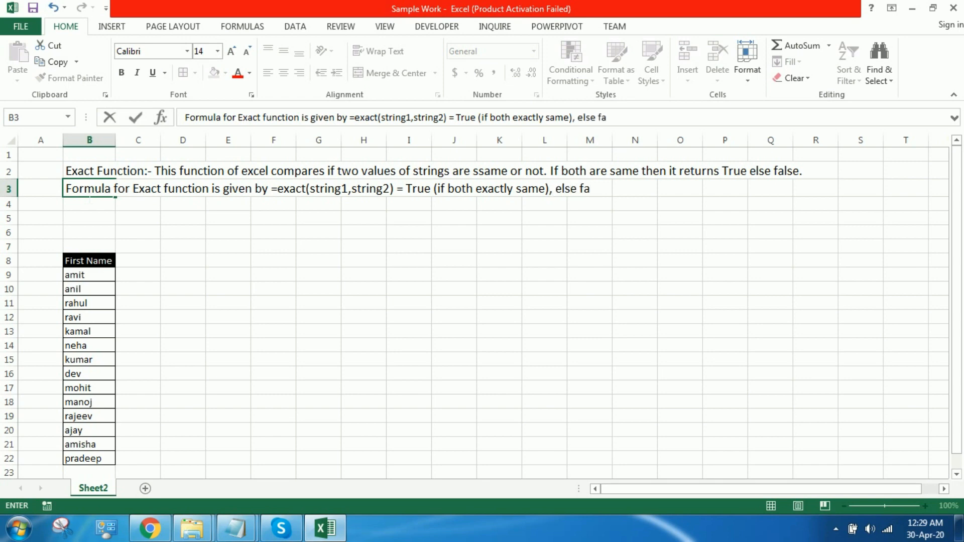
key(BackSpace)
key(BackSpace)
key(BackSpace)
key(BackSpace)
key(BackSpace)
key(BackSpace)
key(BackSpace)
text(False (if bot)
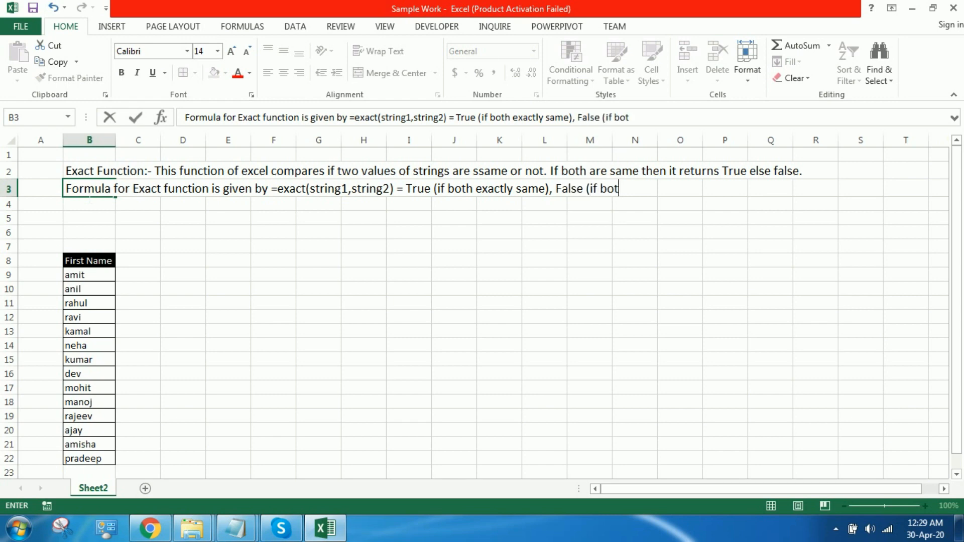
text(h strings ar)
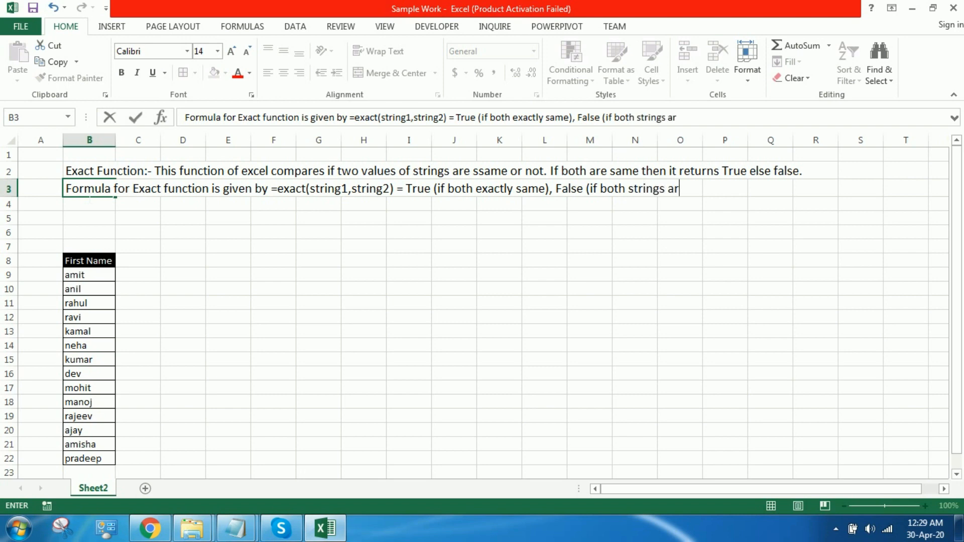
text(e not ex)
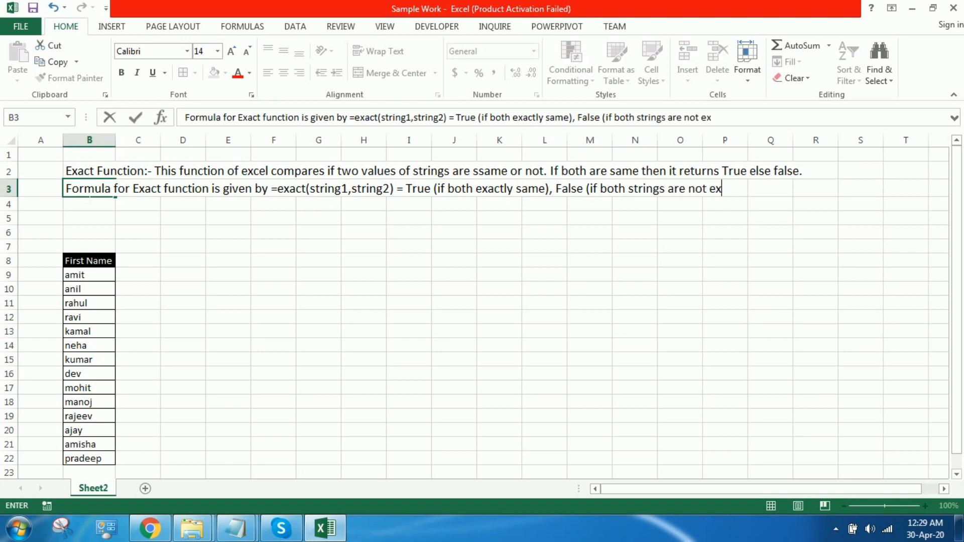
text(aclty)
key(BackSpace)
key(BackSpace)
key(BackSpace)
text(ctly same))
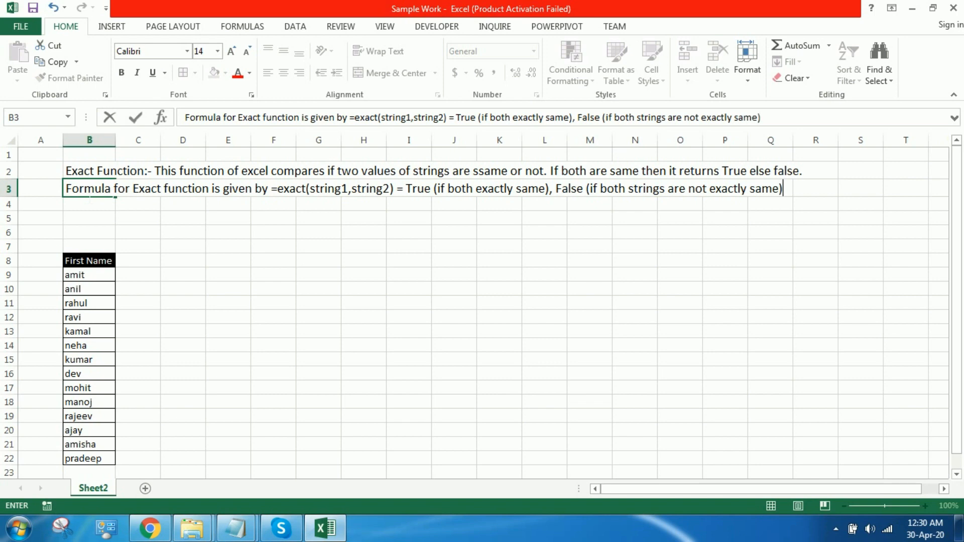
key(Return)
Step: Add the header "Upper First Name" in C8 and fit column C's width to it
click(142, 266)
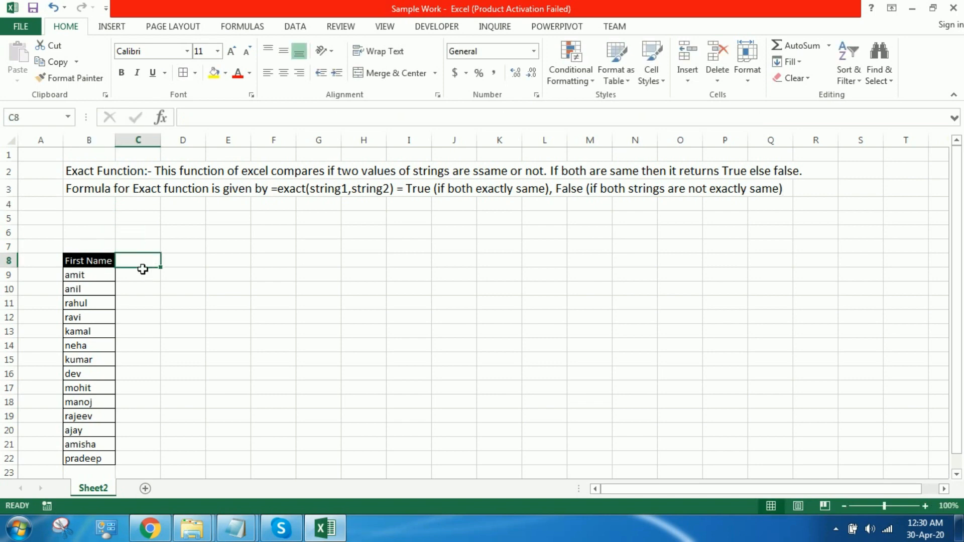
text(Uppe)
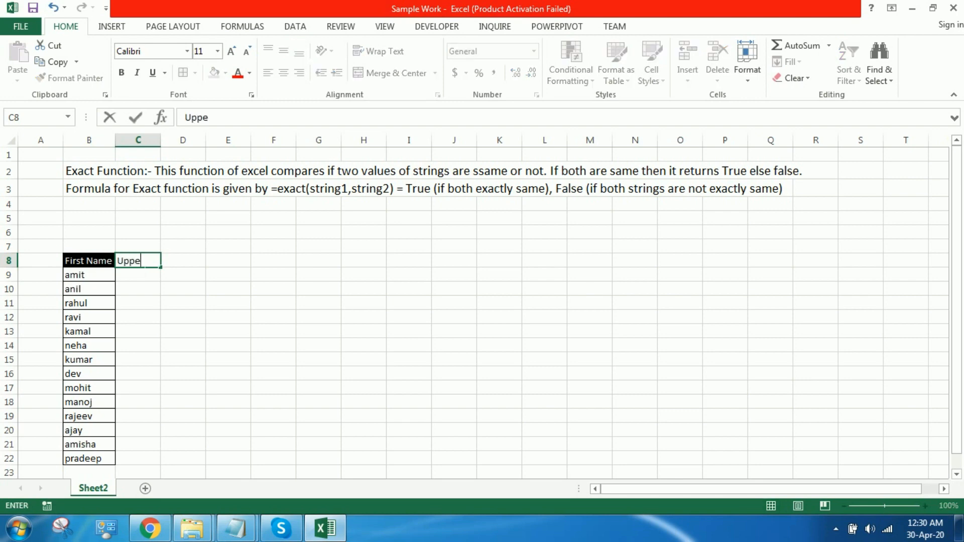
text(r First Name)
key(Tab)
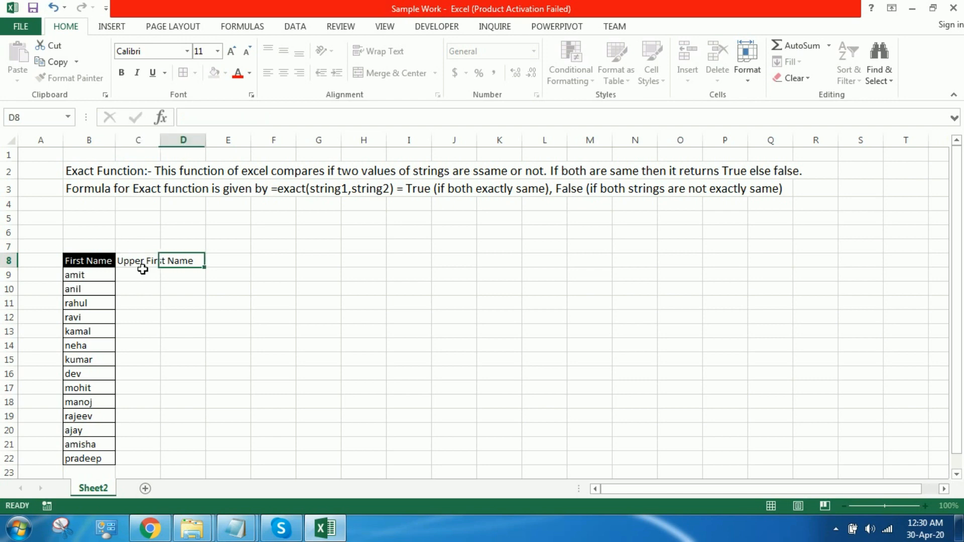
double_click(161, 141)
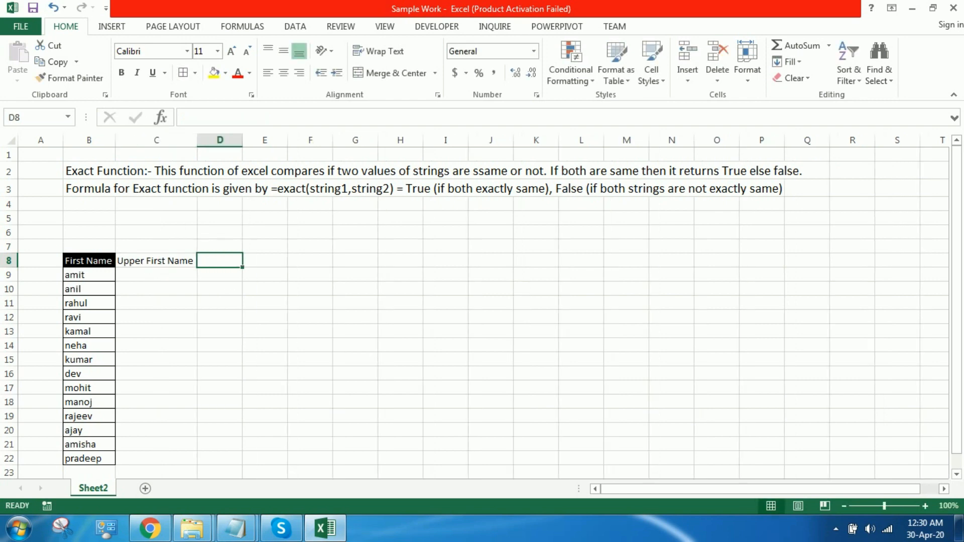
Step: Add the header "Proper First Name" in D8 and fit column D's width to it
text(Pro)
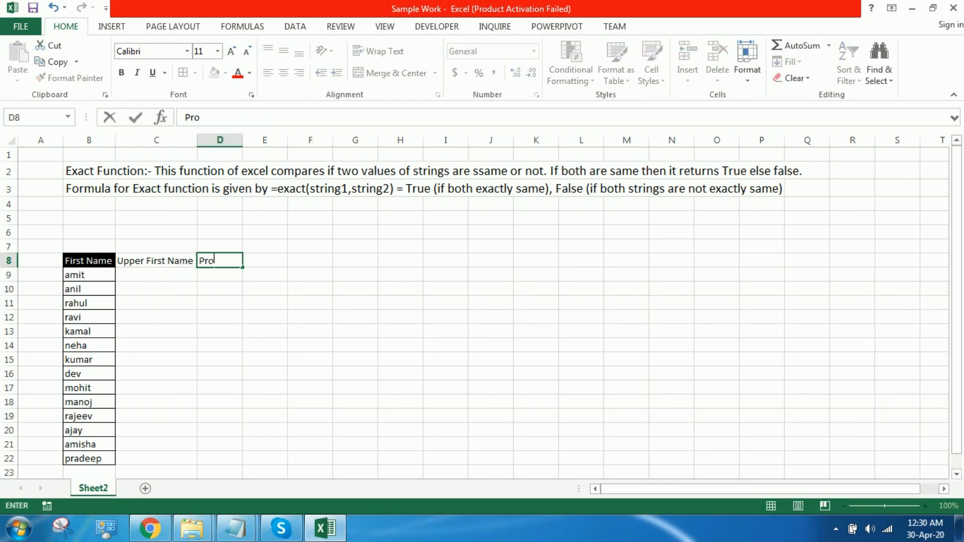
text(per First name)
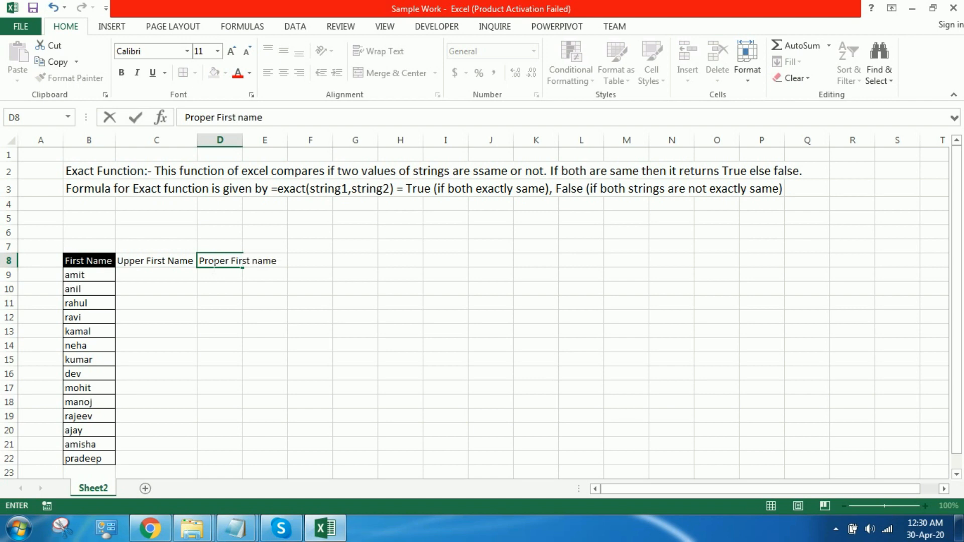
key(BackSpace)
key(BackSpace)
key(BackSpace)
key(BackSpace)
text(Name)
key(Tab)
double_click(243, 140)
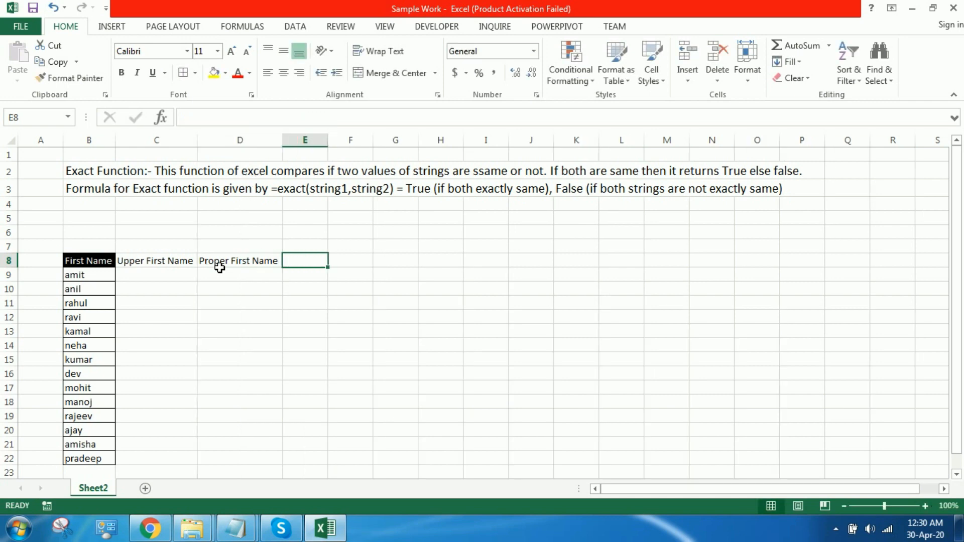
Step: Copy the header formatting of B8 onto the headers in C8:D8 with Format Painter
click(102, 261)
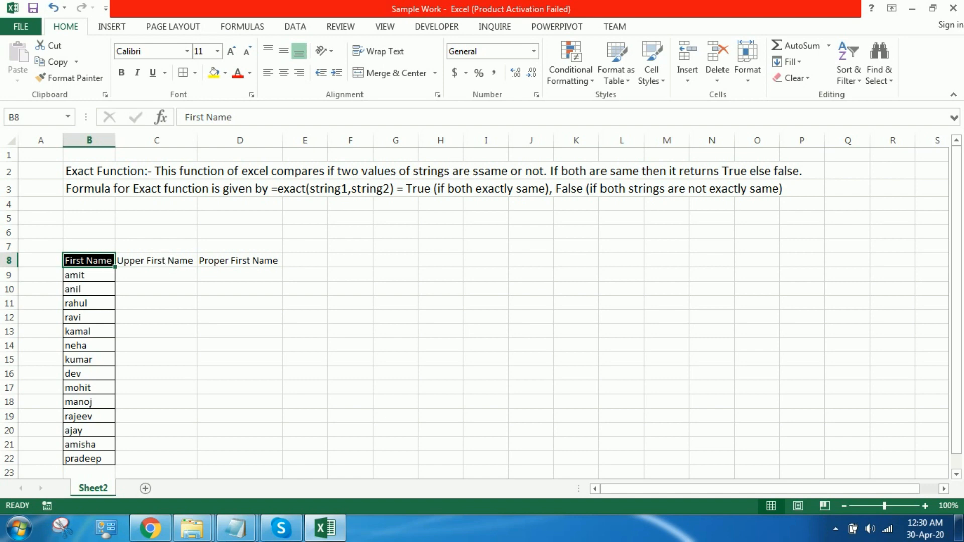
click(75, 78)
drag(181, 267, 236, 267)
Step: Enter =UPPER(B9) in C9 and fill the formula down to C22
click(174, 278)
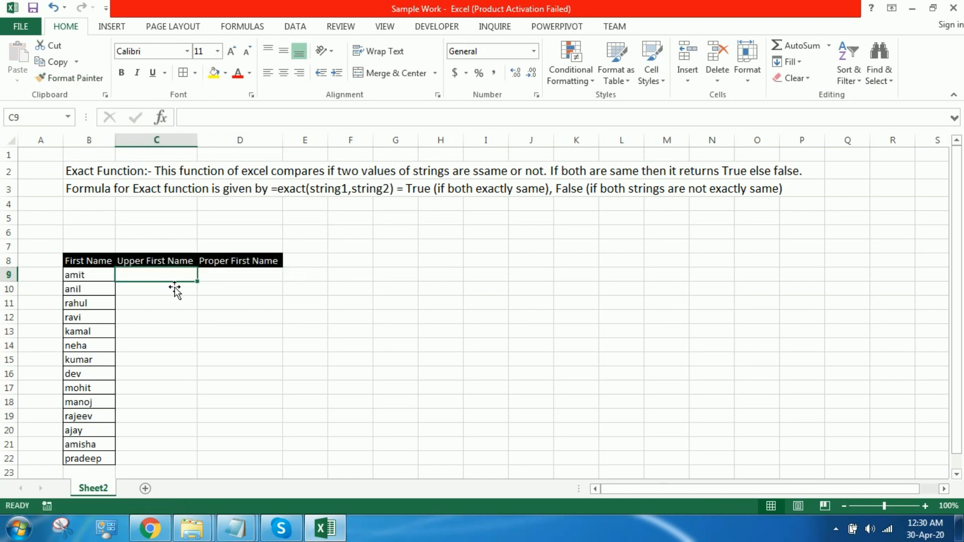
text(=)
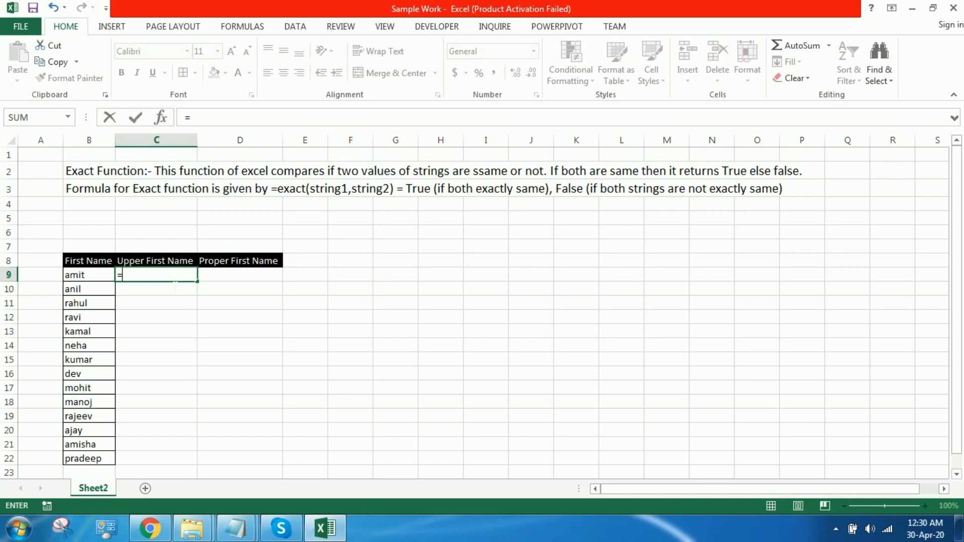
text(uppe)
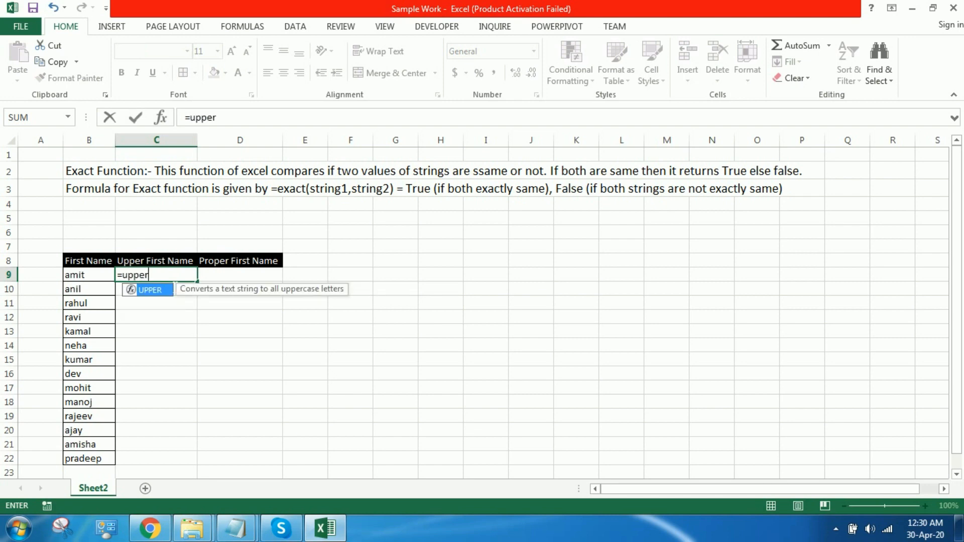
text(r)
key(Tab)
click(94, 278)
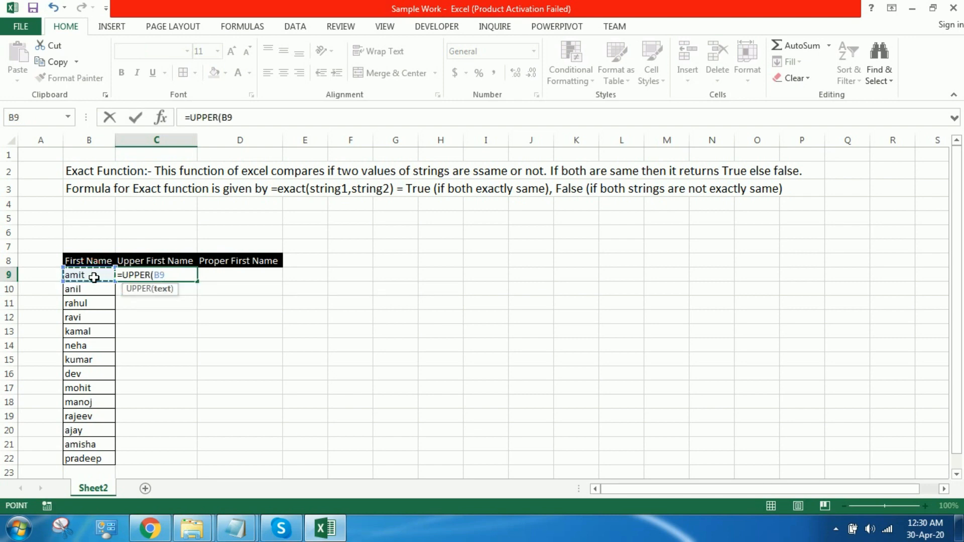
text())
key(Return)
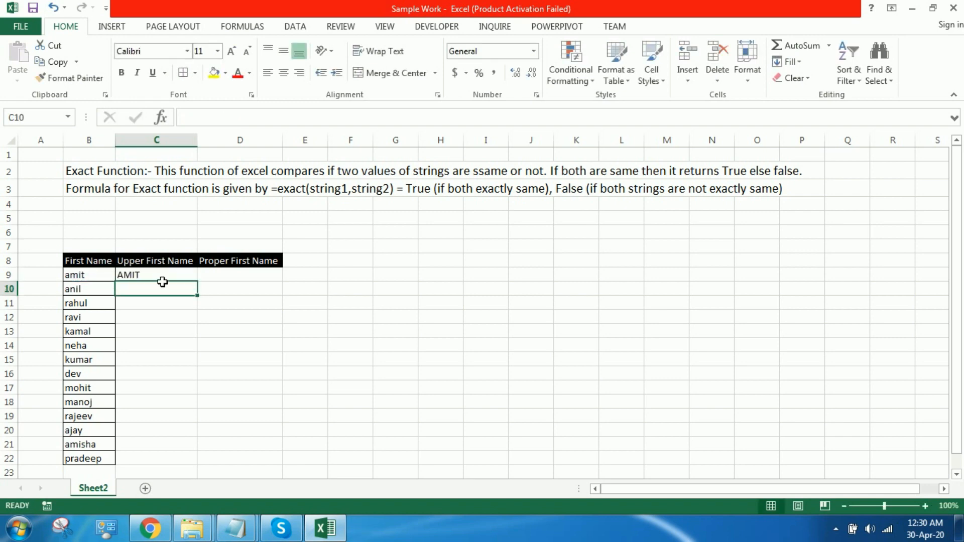
click(161, 275)
drag(198, 282, 191, 462)
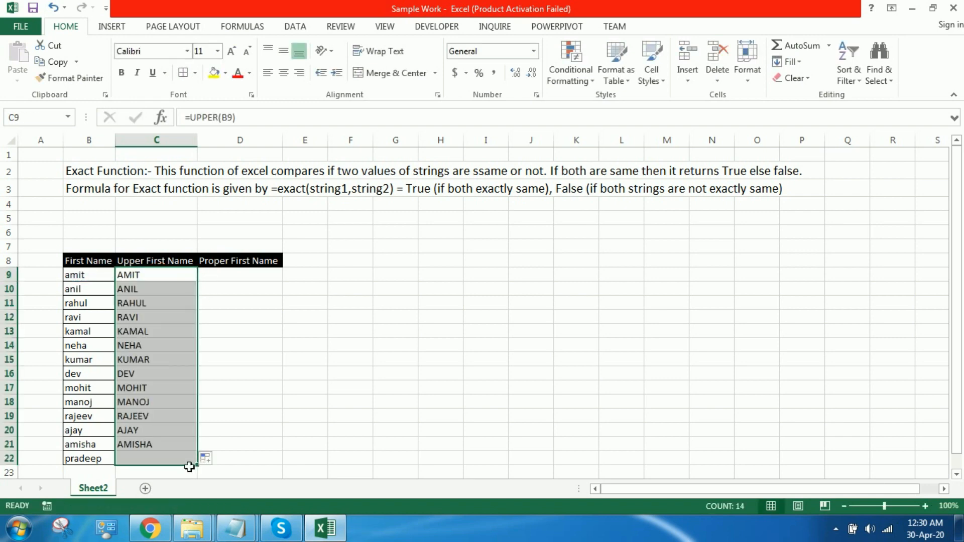
Step: Enter =PROPER(B9) in D9 and fill the formula down to D22
click(248, 284)
text(=prop)
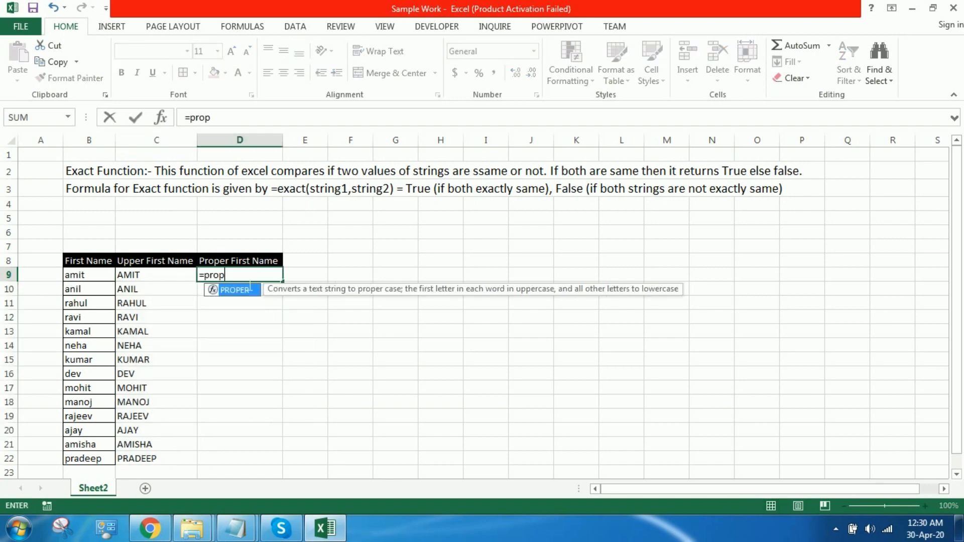
key(Tab)
click(90, 277)
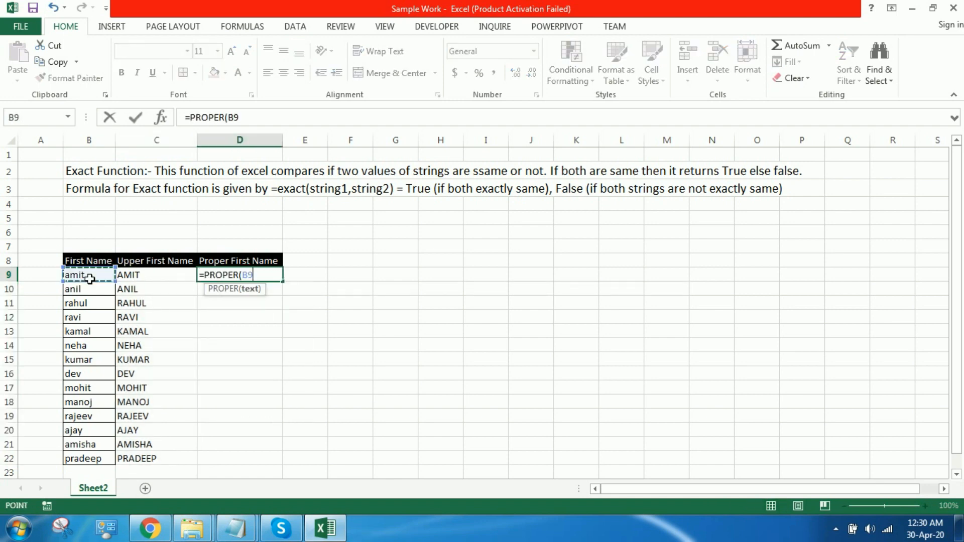
text())
key(Return)
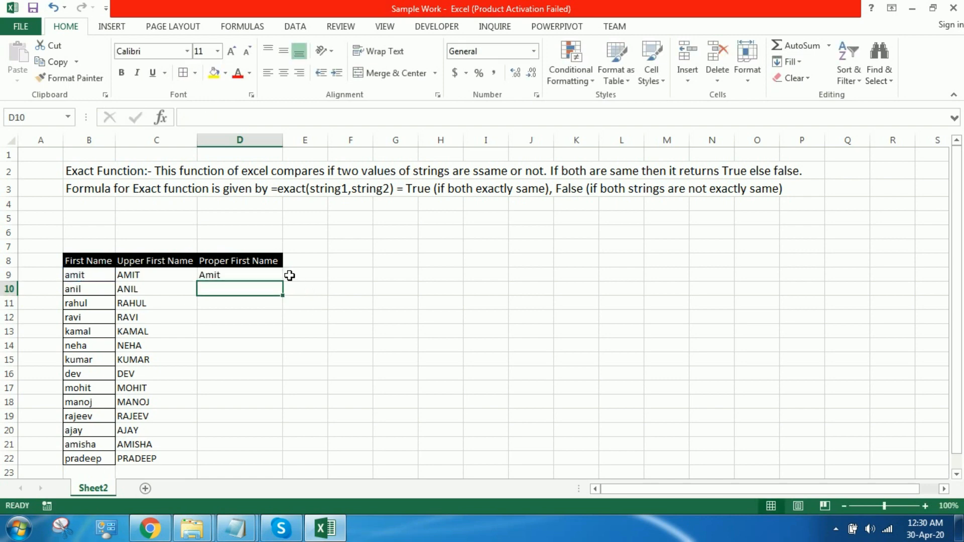
click(271, 279)
drag(283, 282, 252, 408)
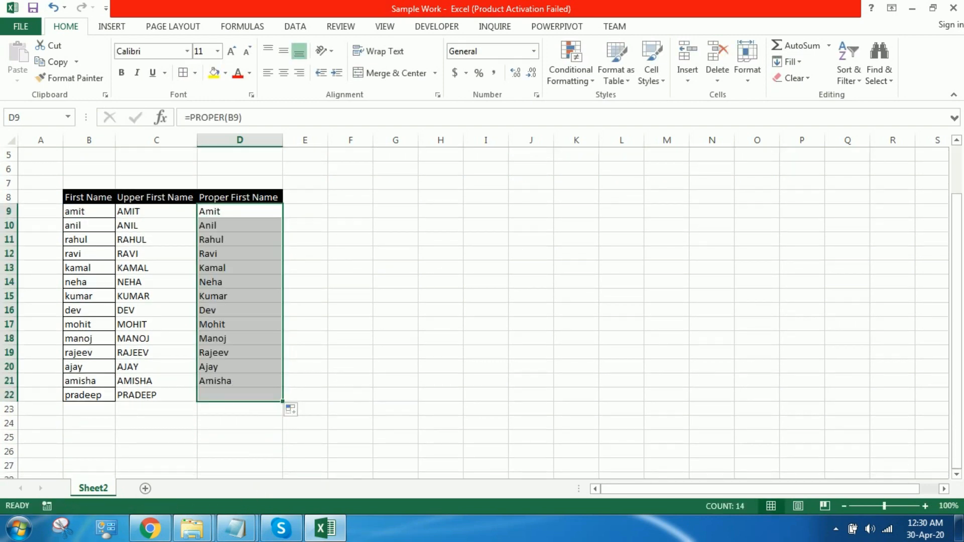
Step: Add the header "First name in mixed Format" in E8 and fit column E's width to it
click(321, 198)
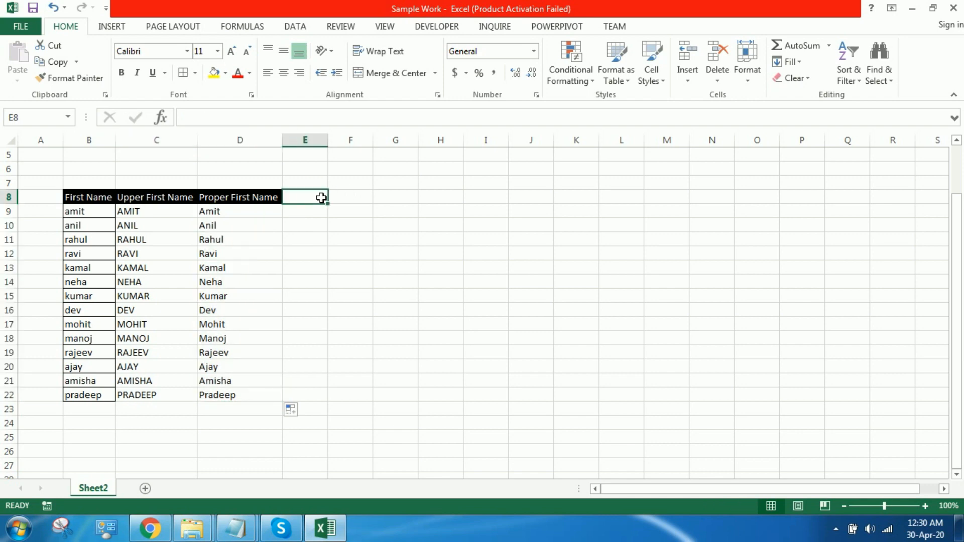
text(First nam)
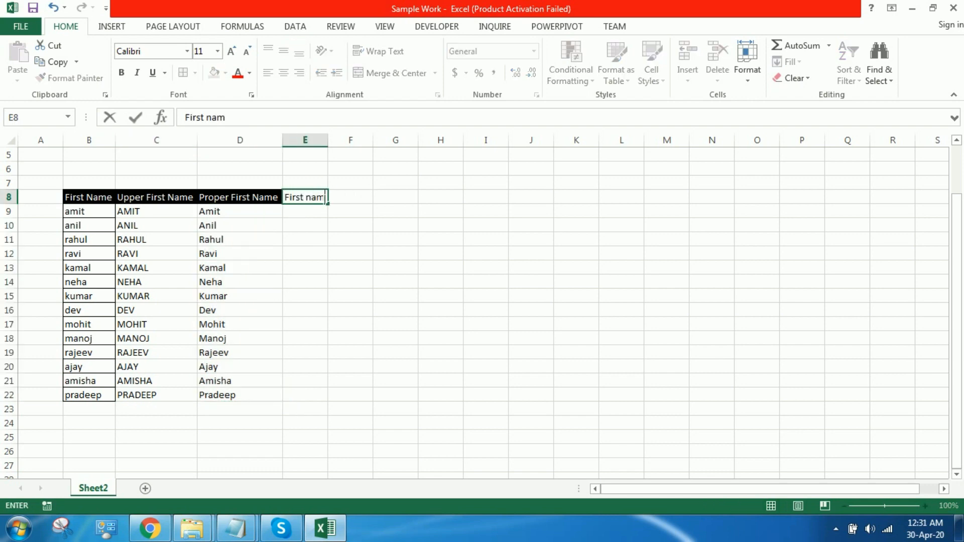
text(e in mixed)
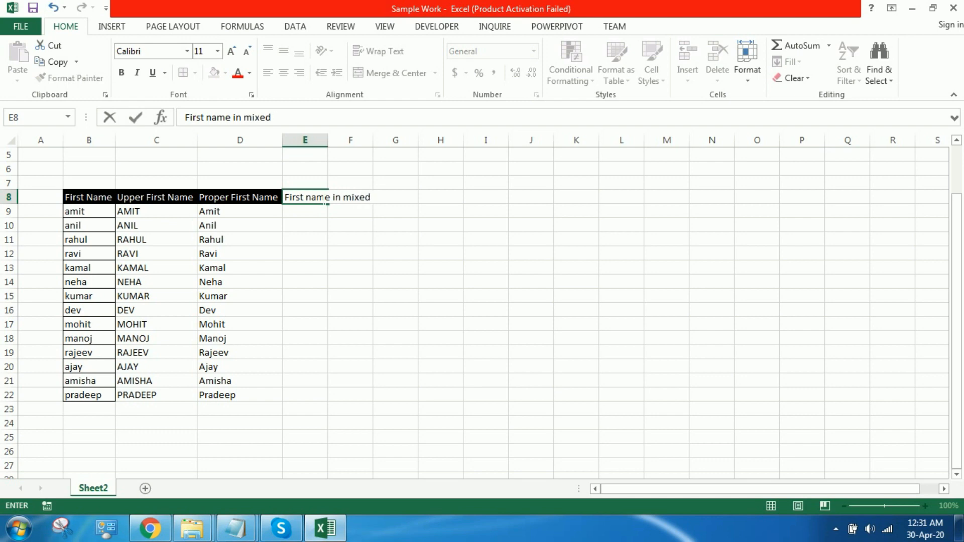
text( Formaat)
key(BackSpace)
text(t)
key(Return)
double_click(328, 141)
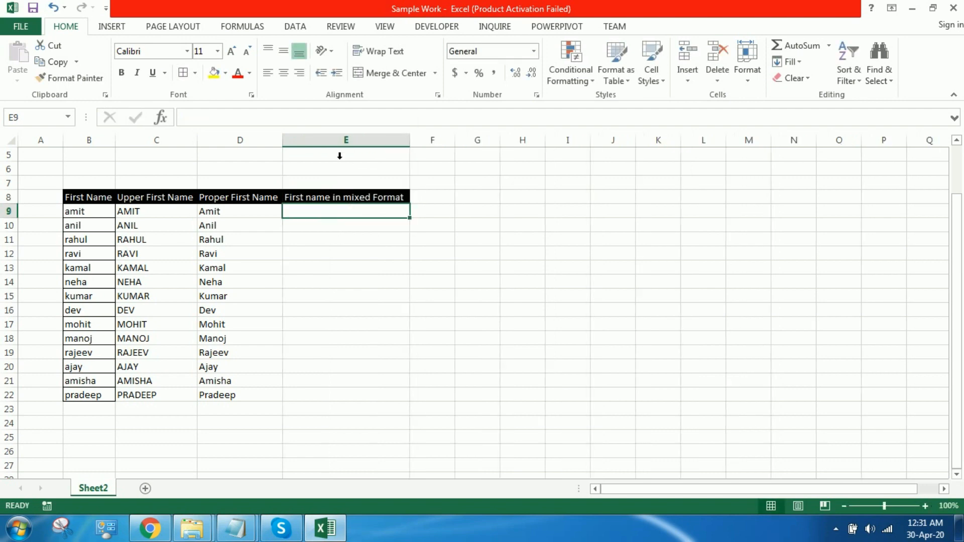
Step: Apply all borders to the table B8:E22 and copy the names in B10:B13 to E10:E13
drag(83, 198, 373, 396)
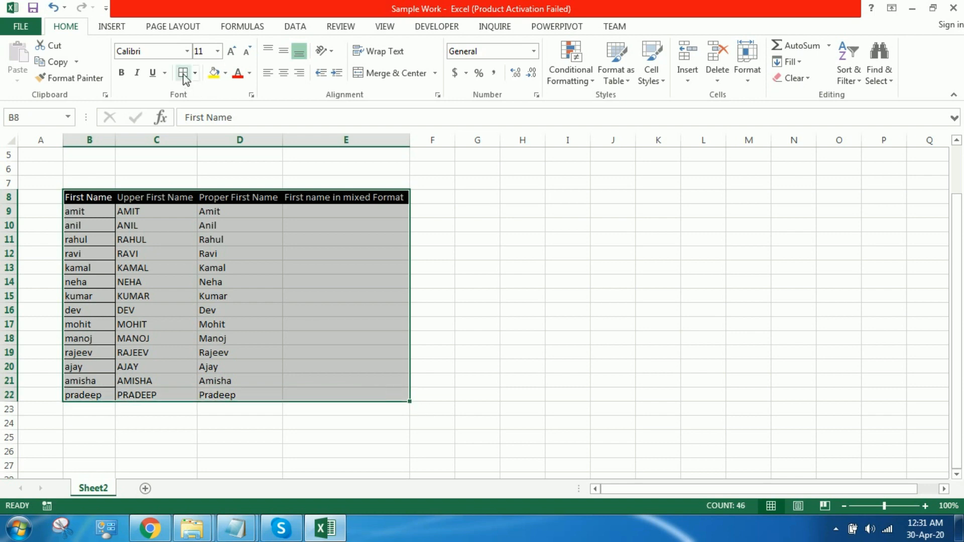
drag(94, 229, 91, 274)
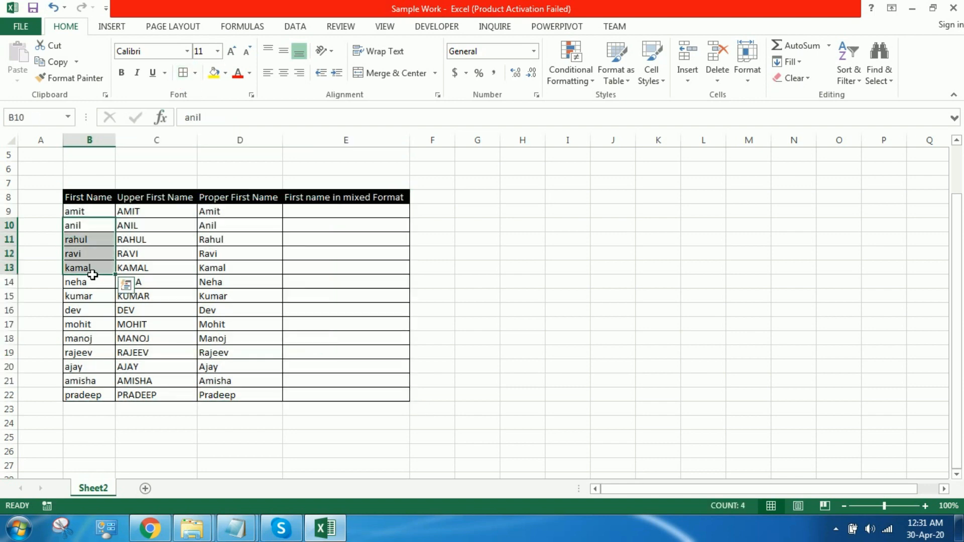
key(ctrl+c)
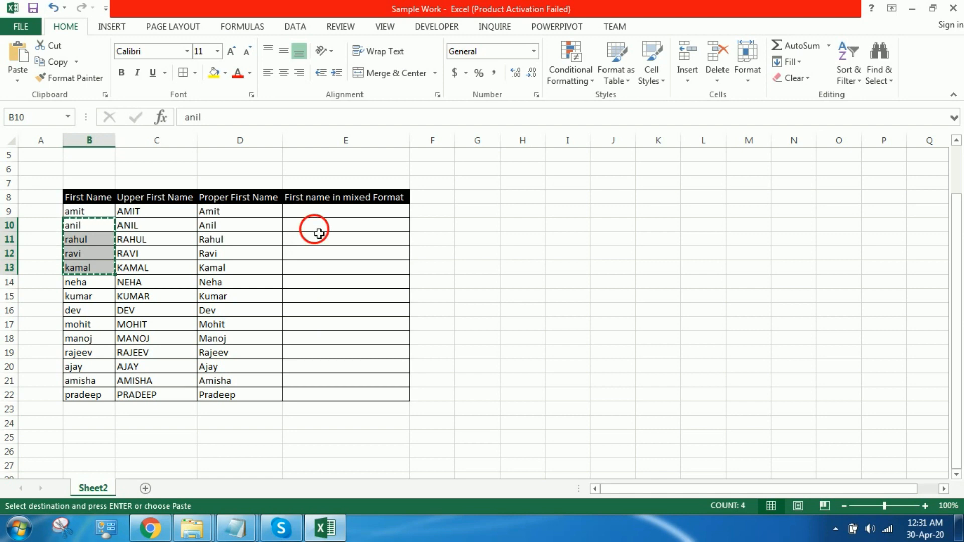
click(315, 227)
key(ctrl+v)
Step: Enter the first name from B19 in E19 with only its third and last letters capitalized
click(111, 357)
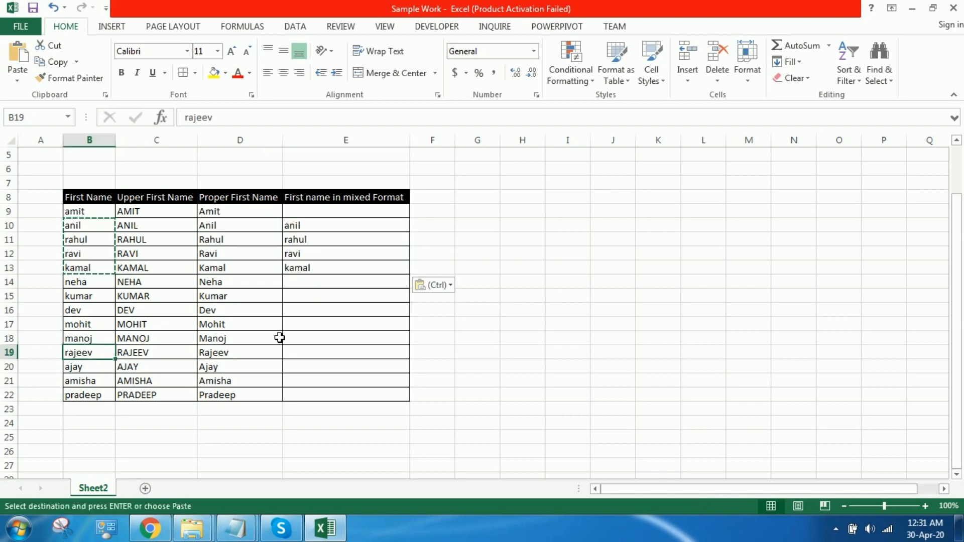
click(356, 348)
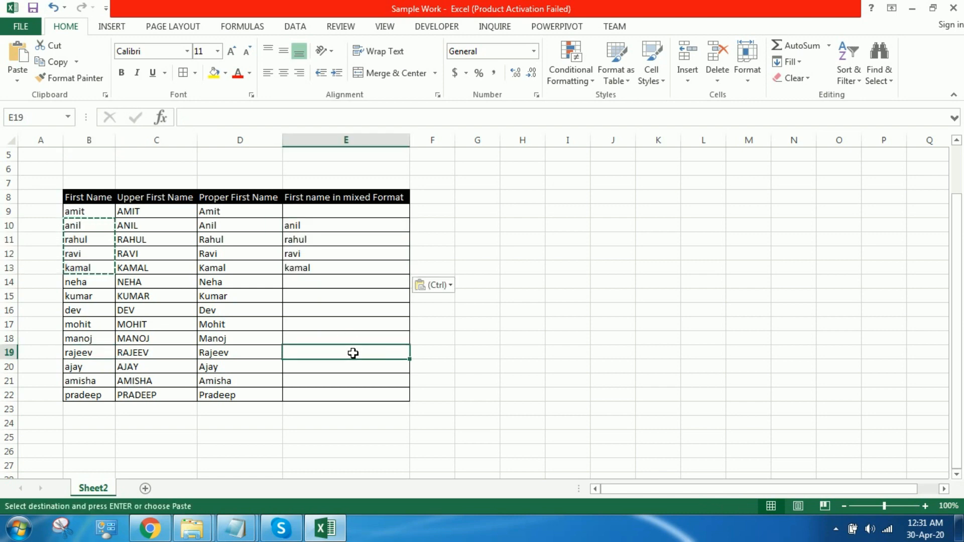
text(raJe)
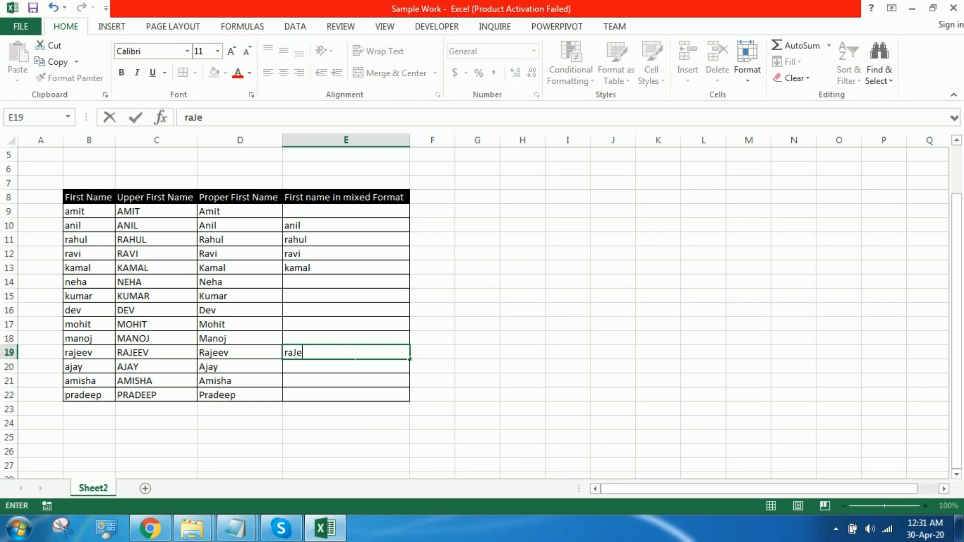
text(eV)
key(Return)
Step: Enter the first name from B17 in E17 with alternating letter case, starting and ending with a capital
click(317, 325)
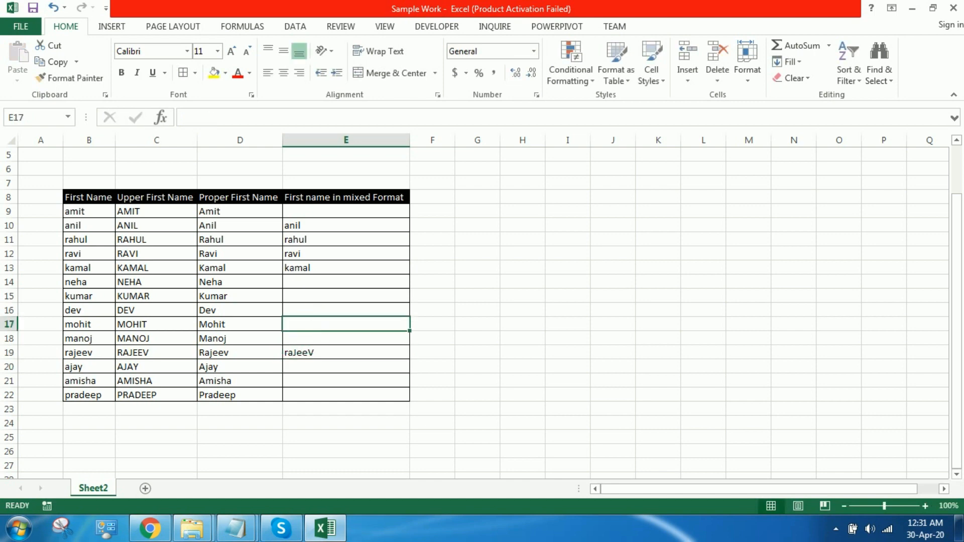
text(Mo)
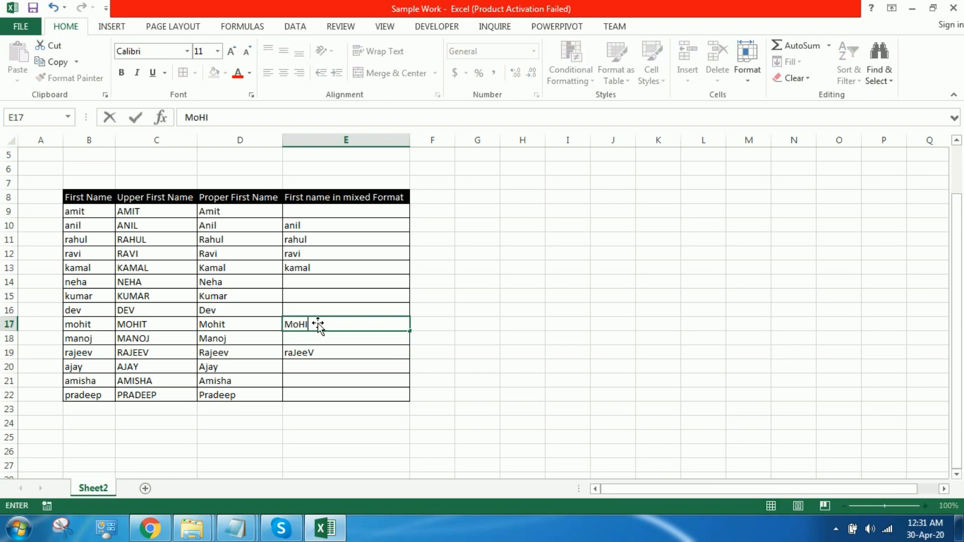
text(HiT)
key(Return)
Step: Enter the first name from B14 in E14 with every letter capitalized except the second
click(301, 283)
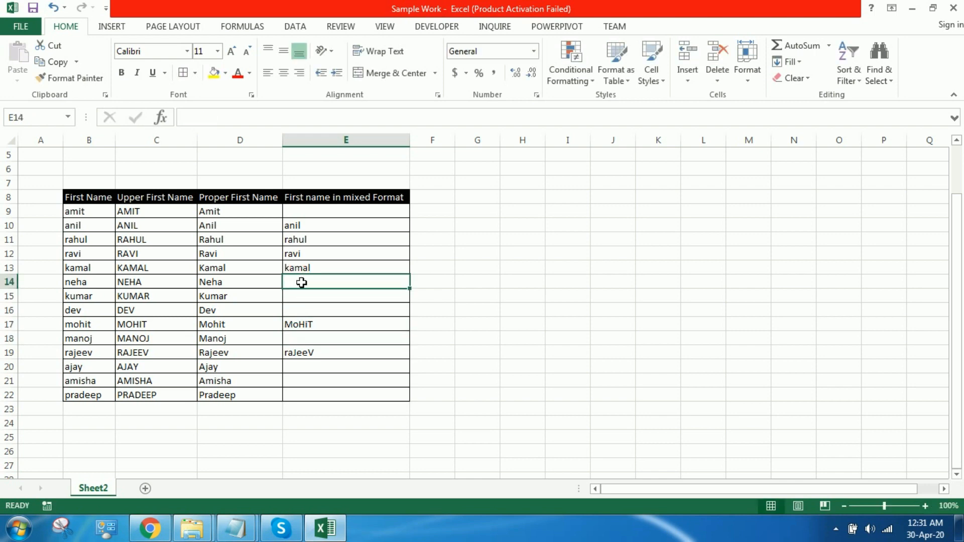
text(Ne)
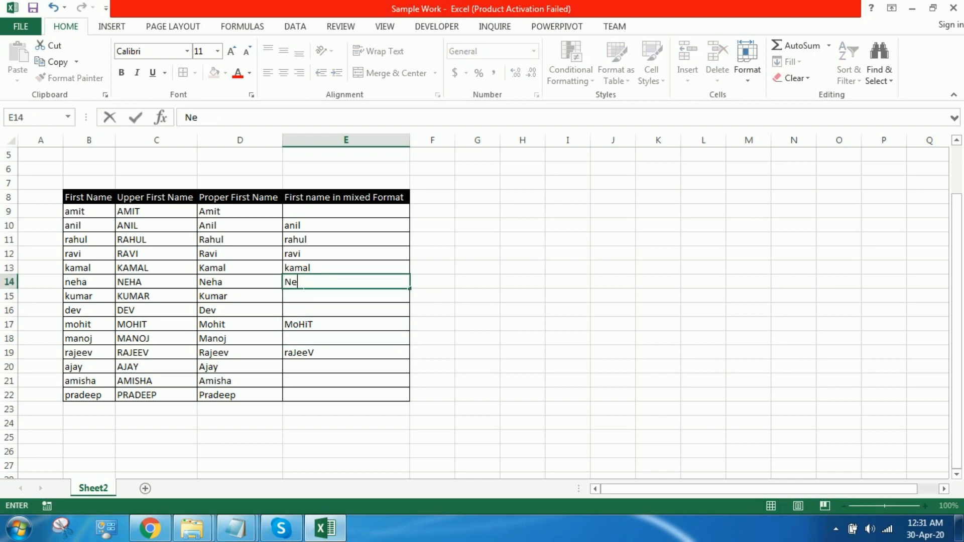
text(HA)
key(Return)
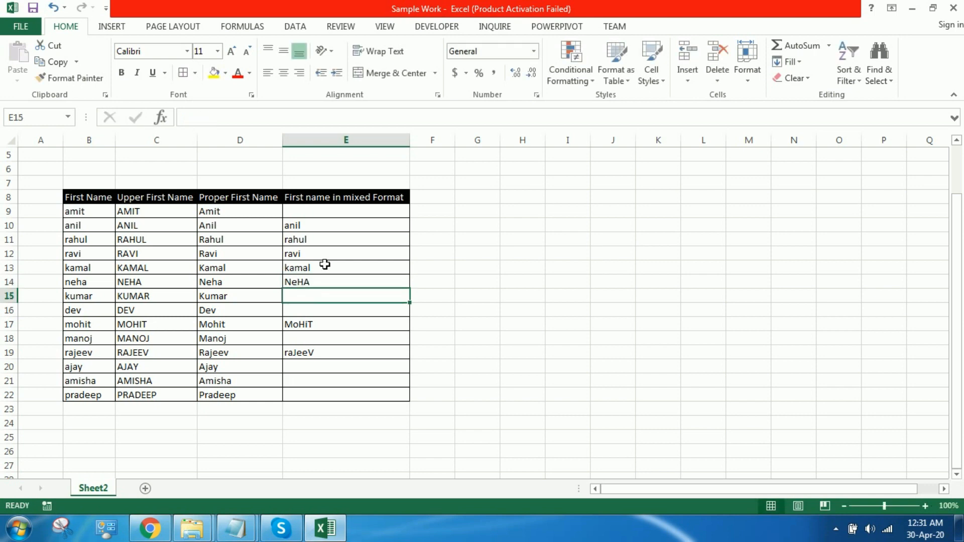
Step: Enter the first name from B9 in E9 in all lowercase letters
click(303, 215)
text(amit)
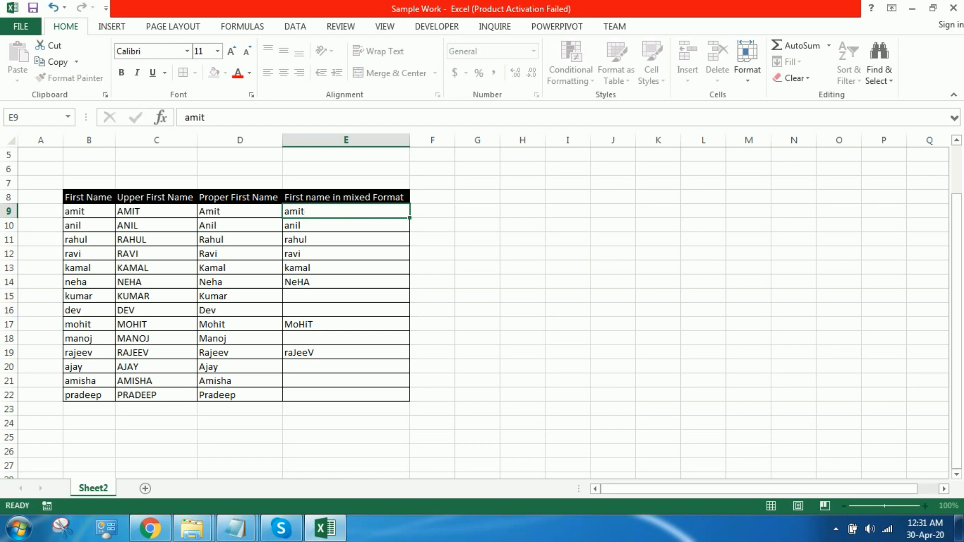
key(Return)
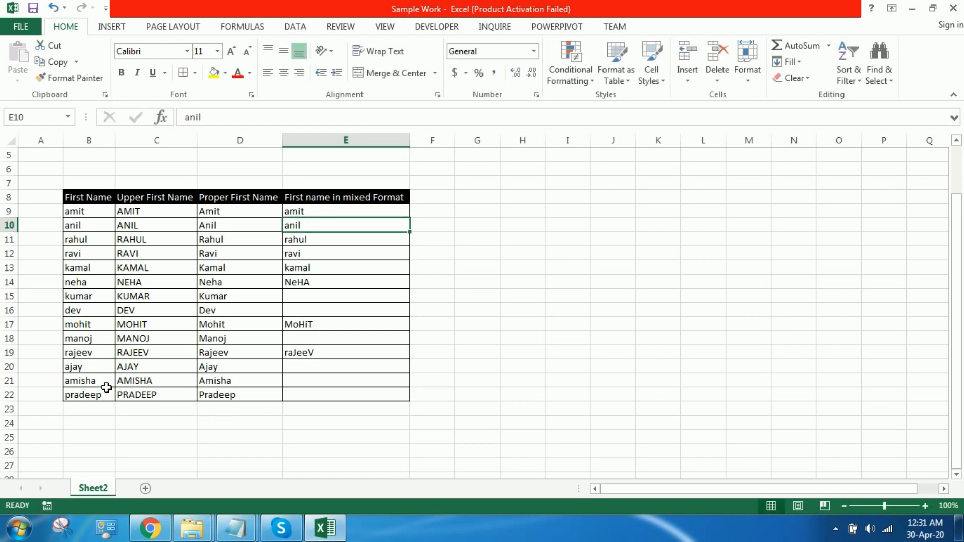
Step: Copy the two names in B21:B22 into E21:E22 of the mixed-format column
drag(106, 385, 106, 396)
key(ctrl+c)
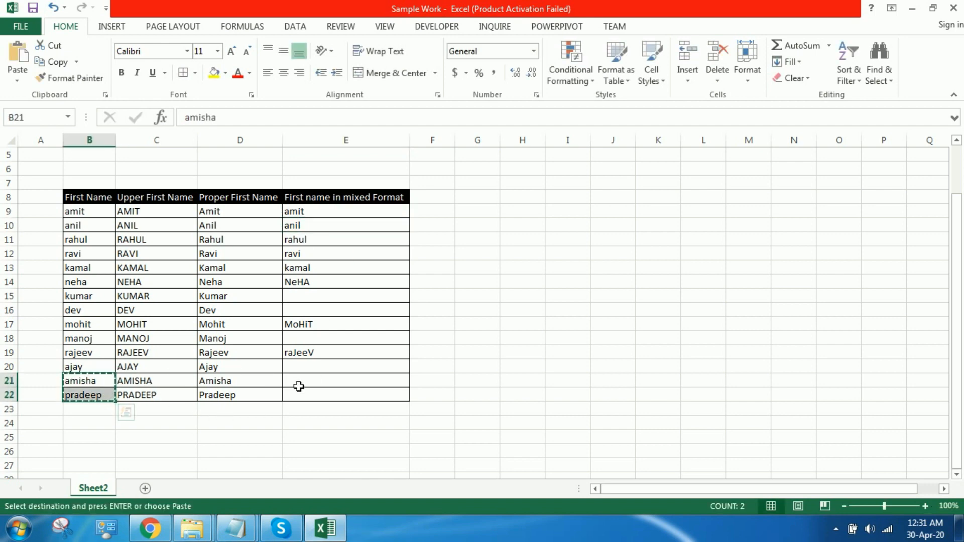
click(309, 383)
key(ctrl+v)
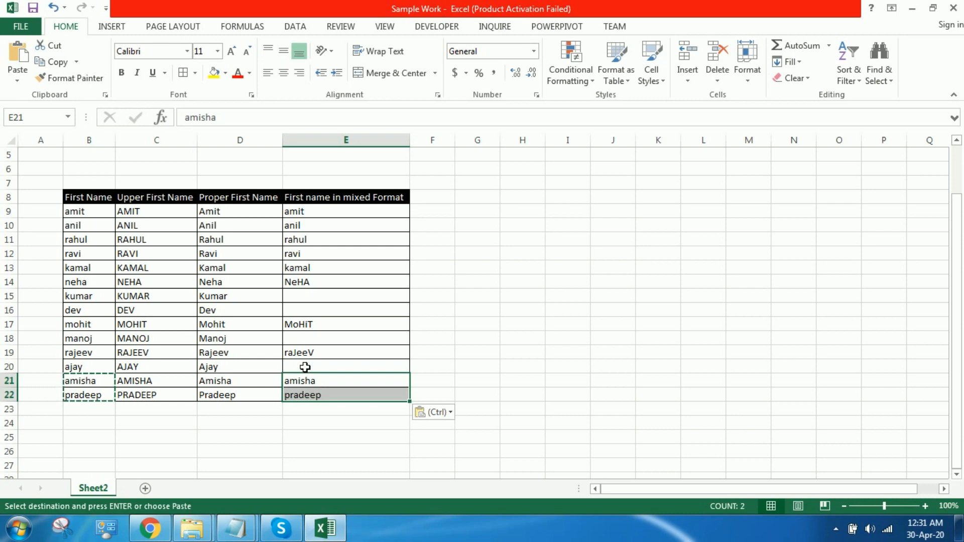
Step: Enter the first name from B20 in E20 in all capital letters
click(305, 367)
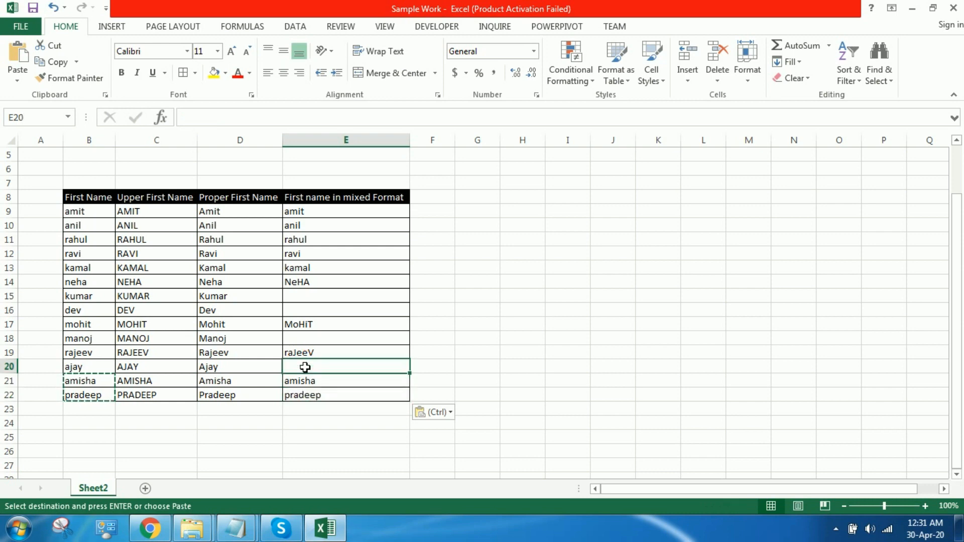
text(AJAY)
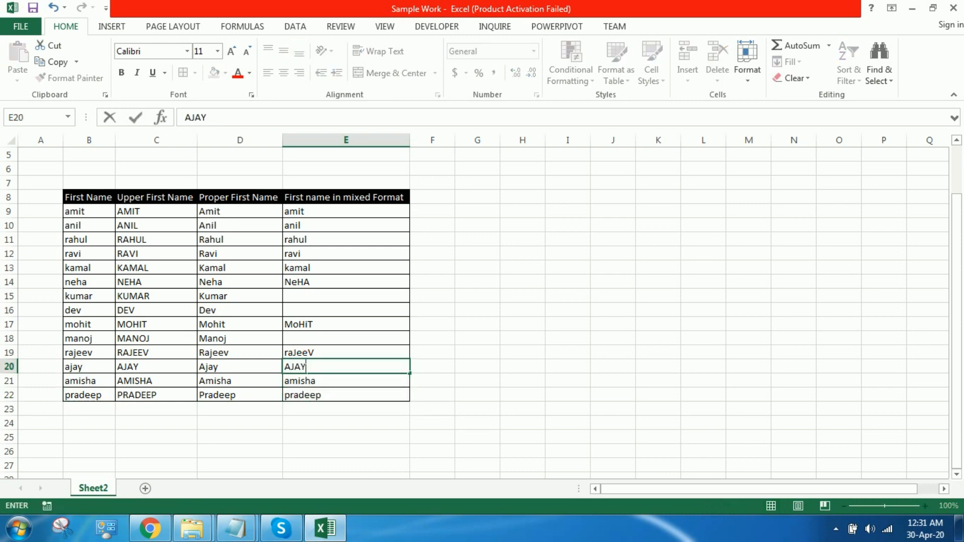
key(Up)
Step: Enter the first name from B15 in E15 in lowercase with only the third letter capitalized
key(Up)
key(Up)
key(Up)
key(Up)
key(Up)
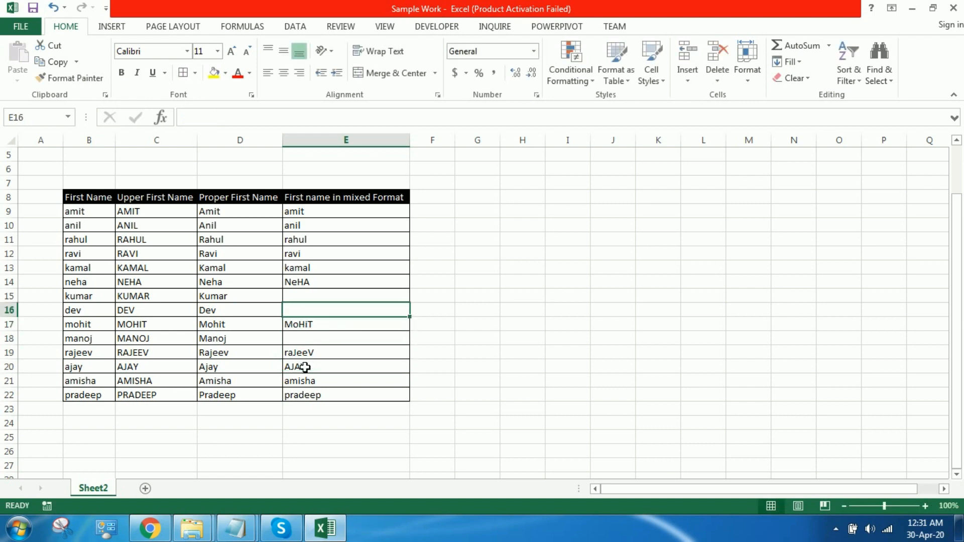
key(Down)
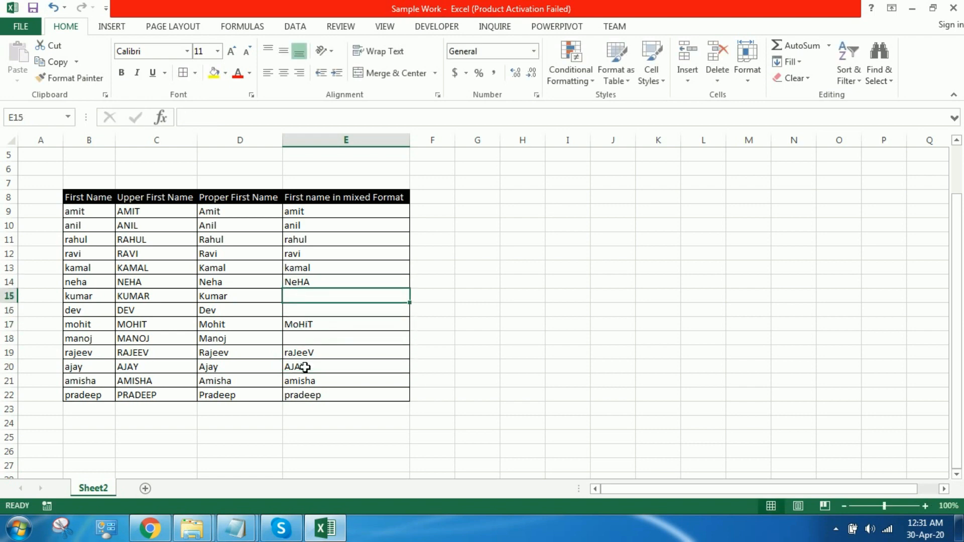
text(kuMar)
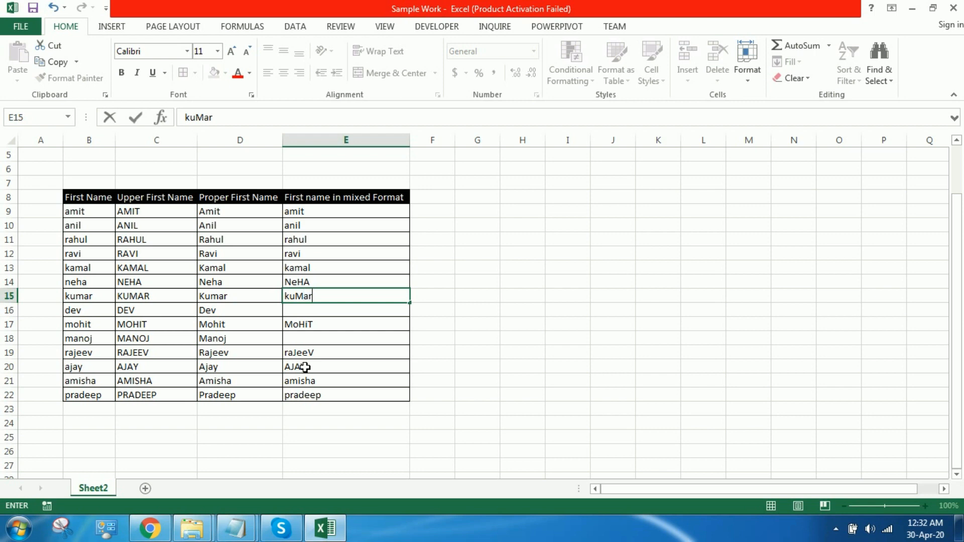
key(Return)
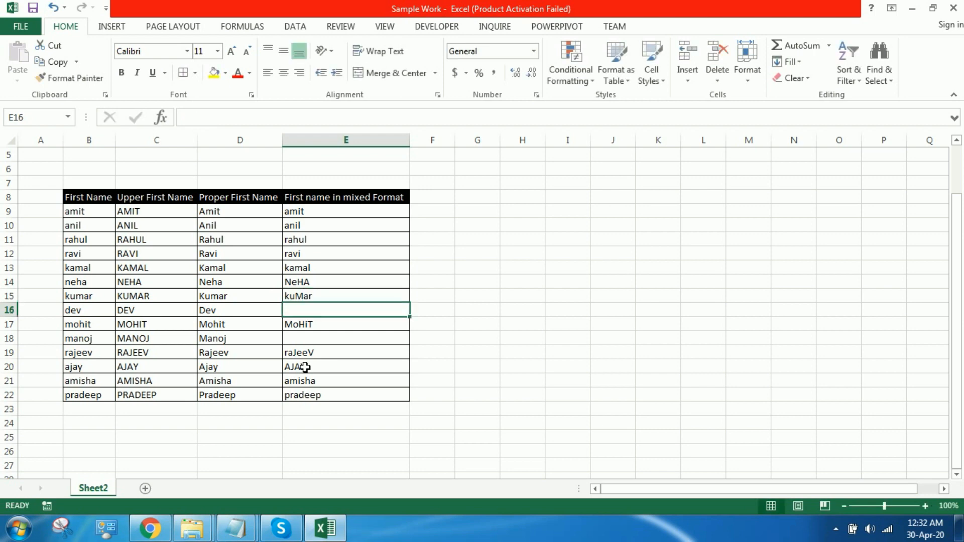
Step: Enter the first name from B16 in E16 with only the second letter capitalized, and the one from B18 in E18 in all lowercase
text(de)
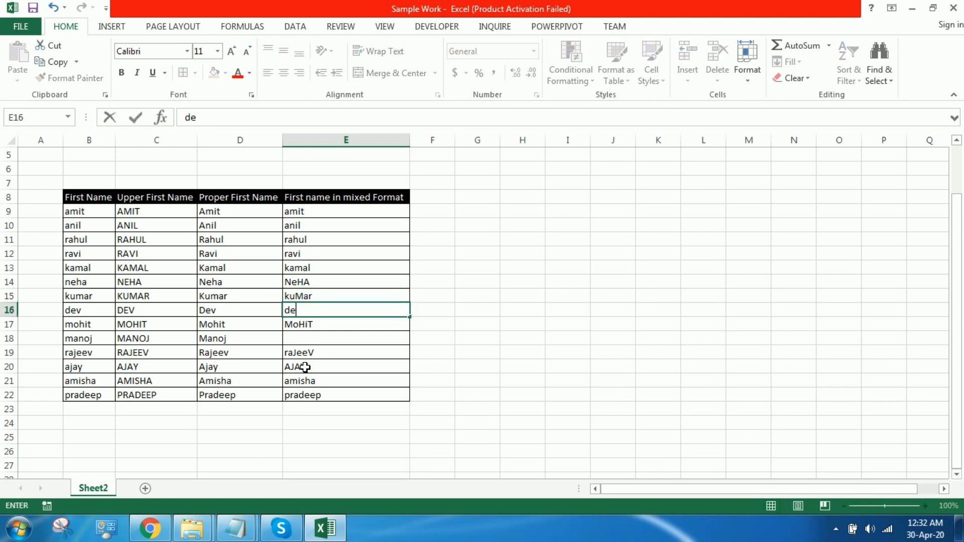
text(Ev)
key(Return)
key(Return)
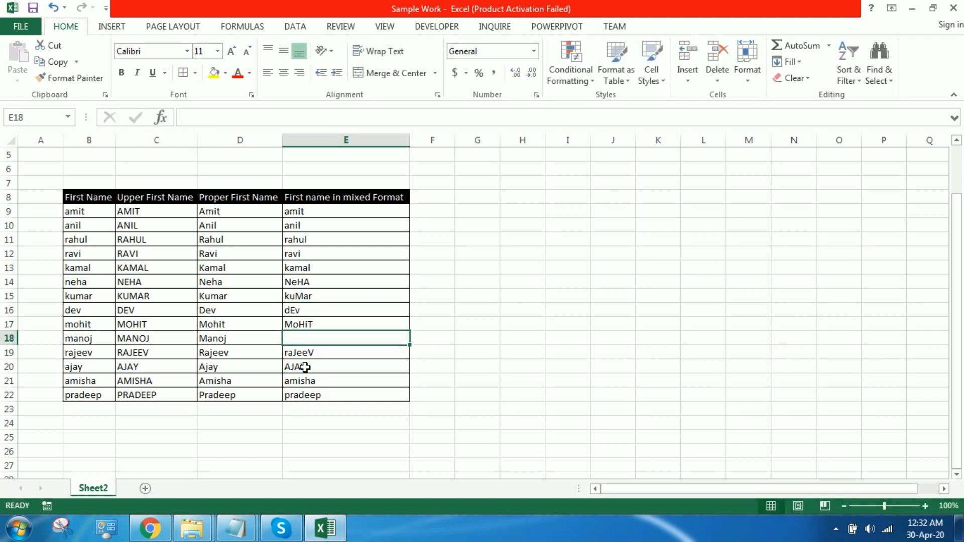
text(manoj)
key(Return)
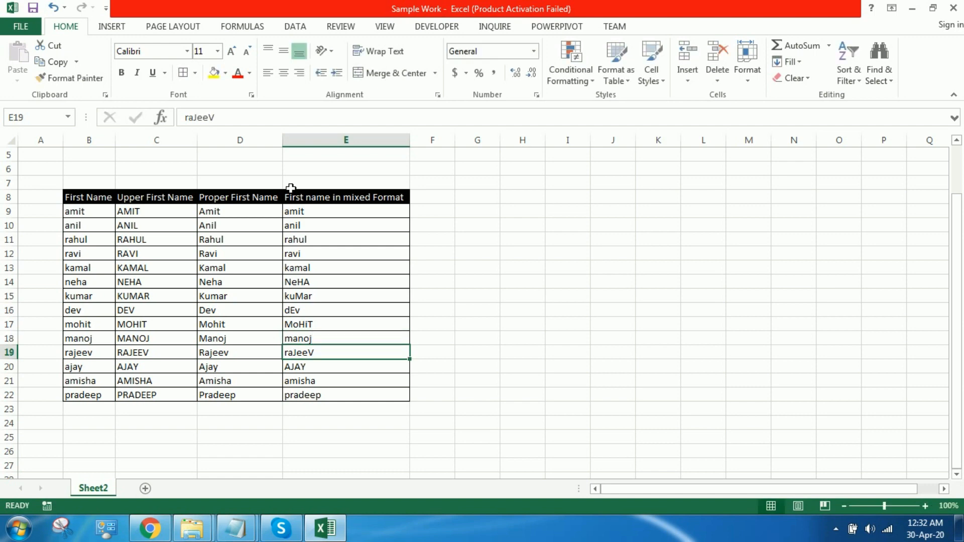
Step: Label the upper, proper and mixed-format columns Case1, Case2 and Case3 in cells C7:E7 above the headers
click(170, 189)
text(Cas)
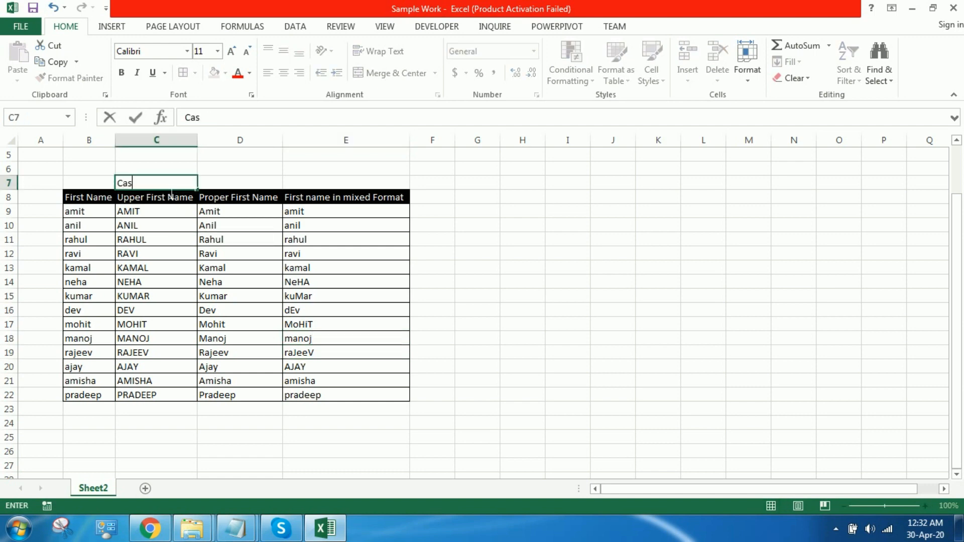
text(e1)
key(Tab)
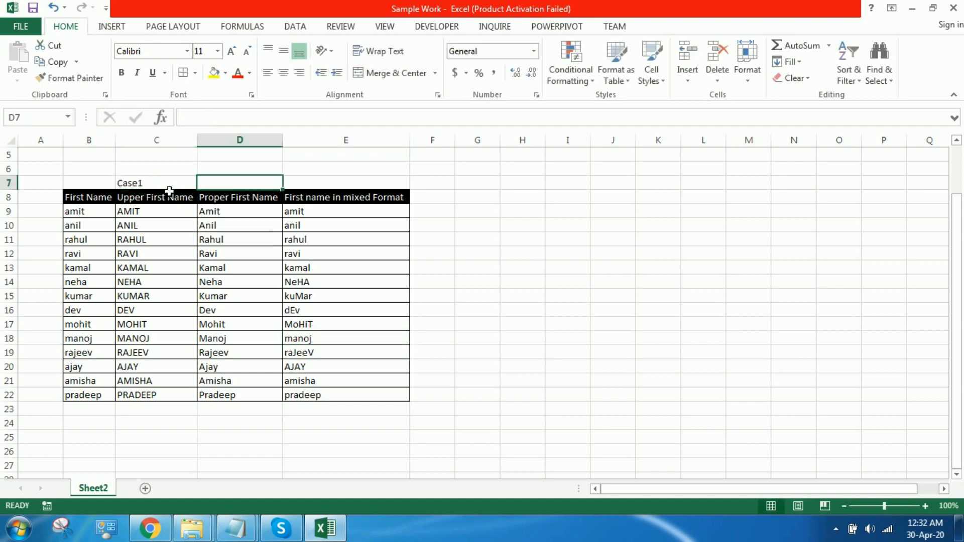
text(case)
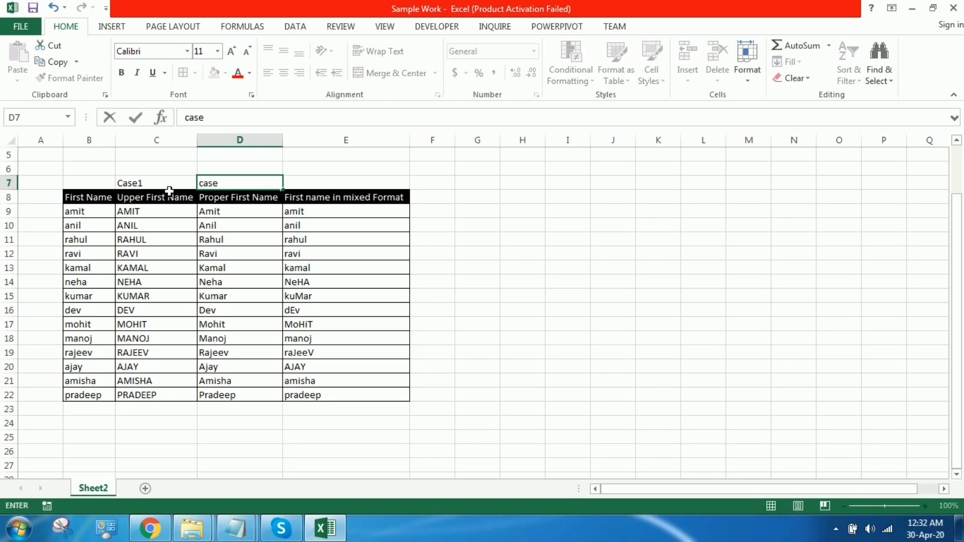
key(BackSpace)
key(BackSpace)
key(BackSpace)
key(BackSpace)
text(Case2)
key(Tab)
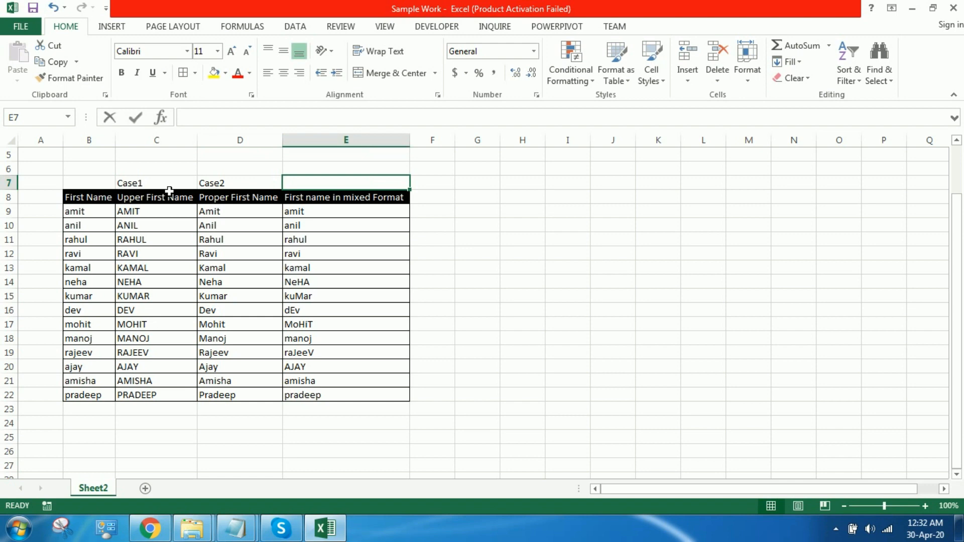
text(Case3)
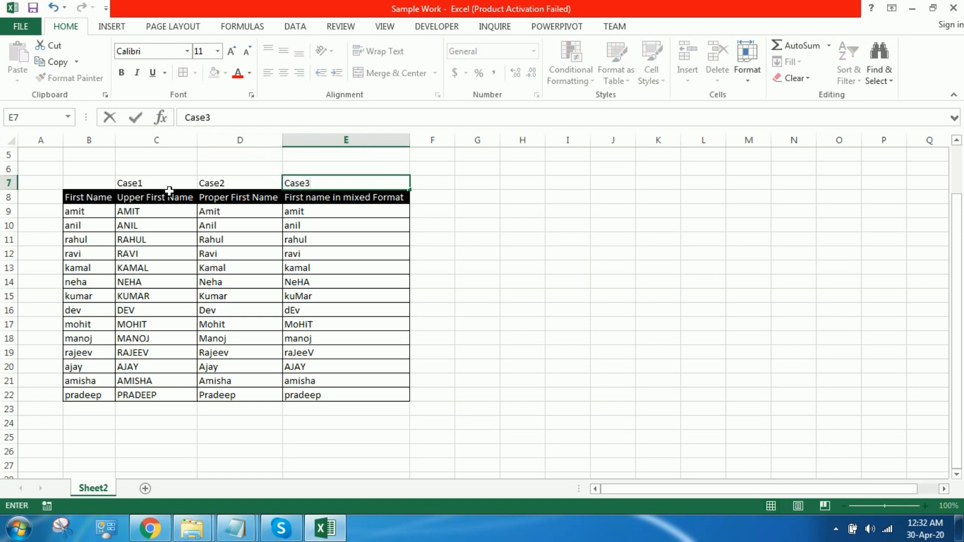
click(169, 194)
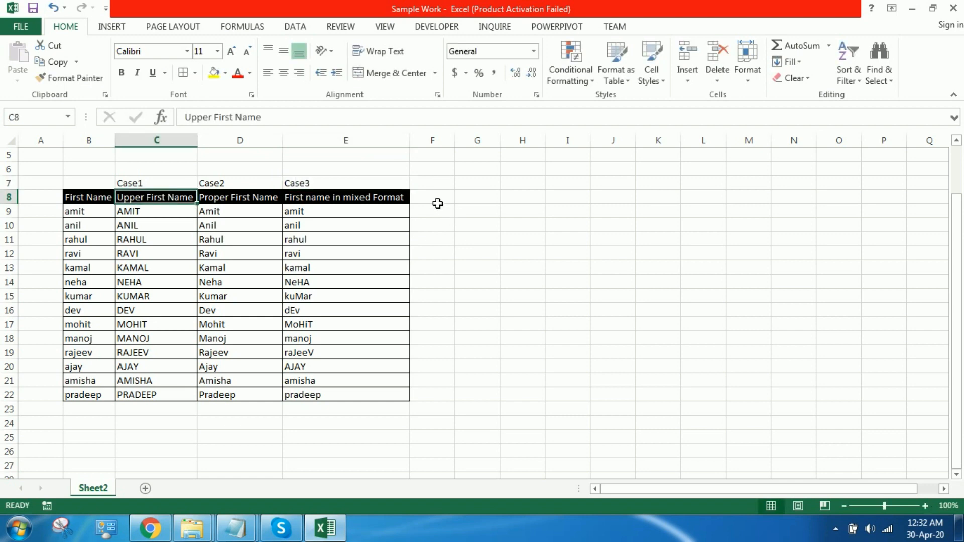
Step: Add the header "Exact of First name with Case1" in F8 and fit column F to its text
drag(455, 141, 507, 153)
click(447, 205)
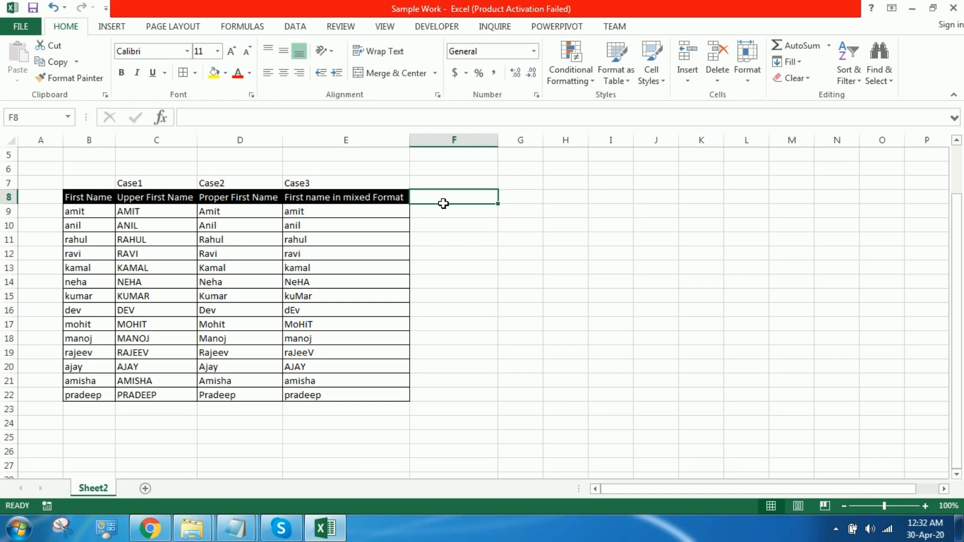
text(E)
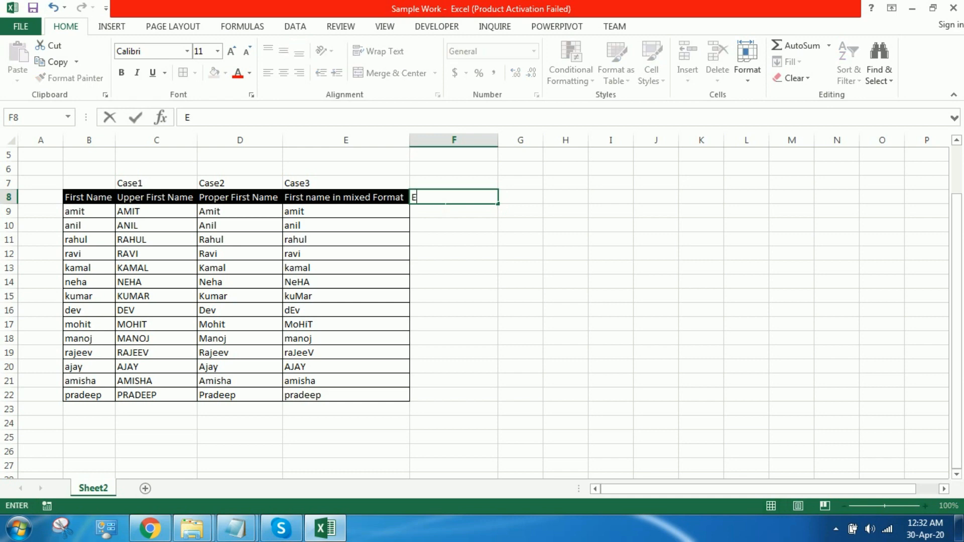
text(xact of First nam)
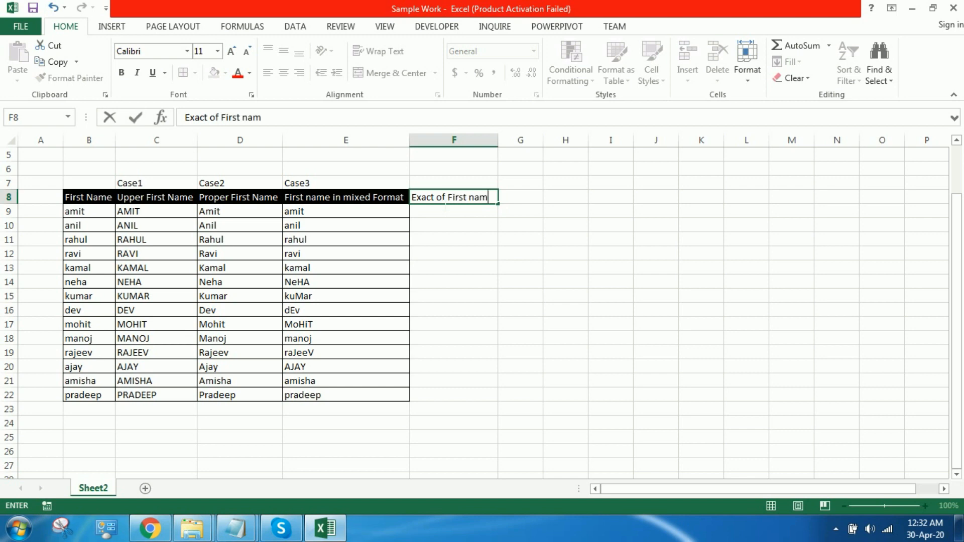
text(e with Cas)
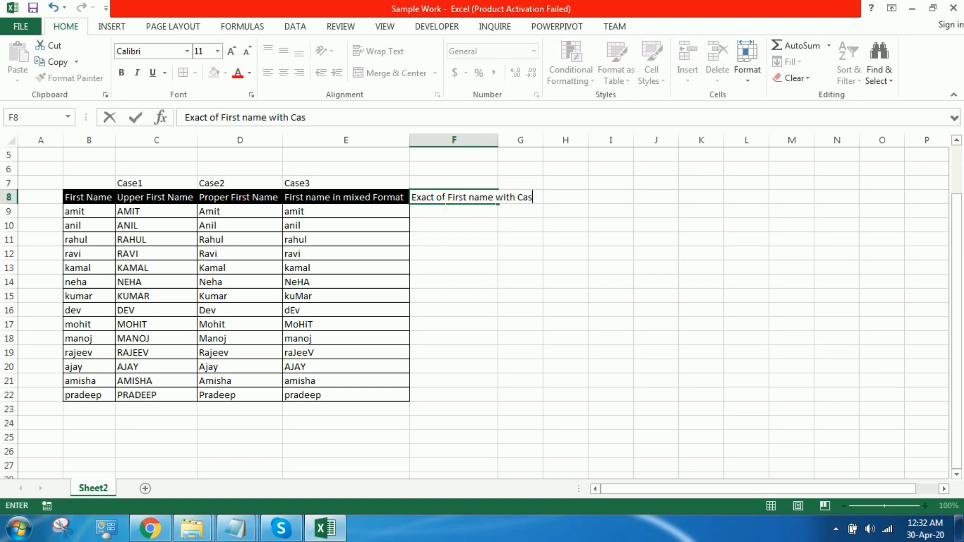
text(e1)
key(Tab)
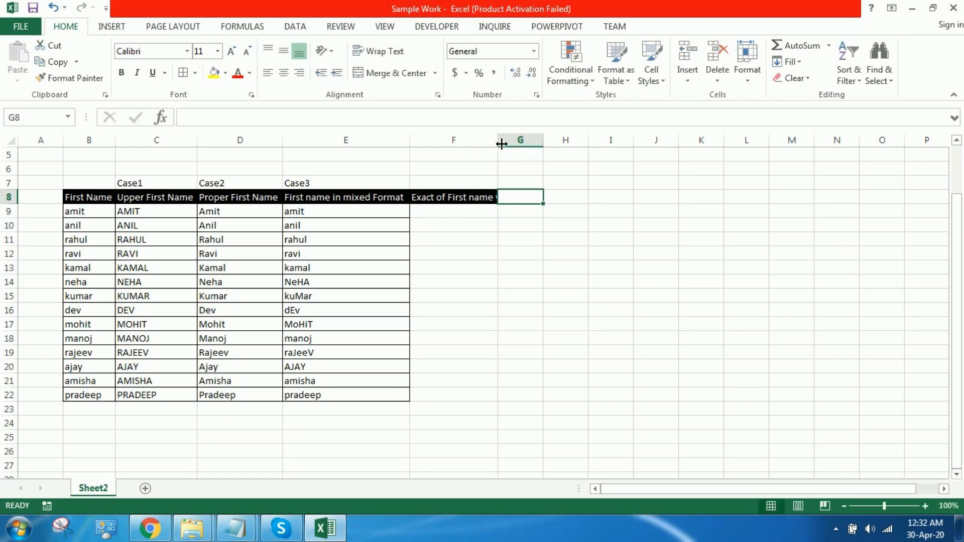
double_click(498, 140)
Step: Copy the F8 header into G8:I8 and fit columns G and H to their text
click(521, 203)
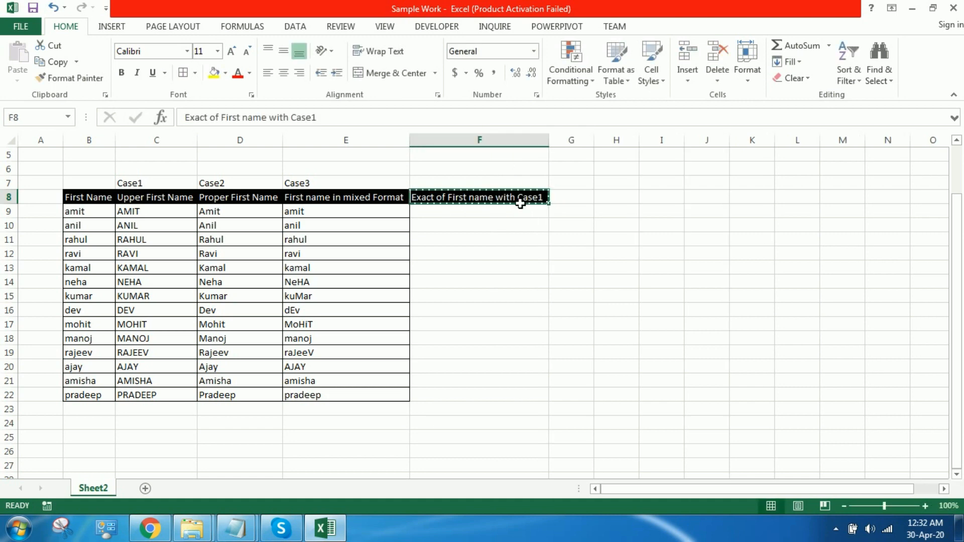
key(ctrl+v)
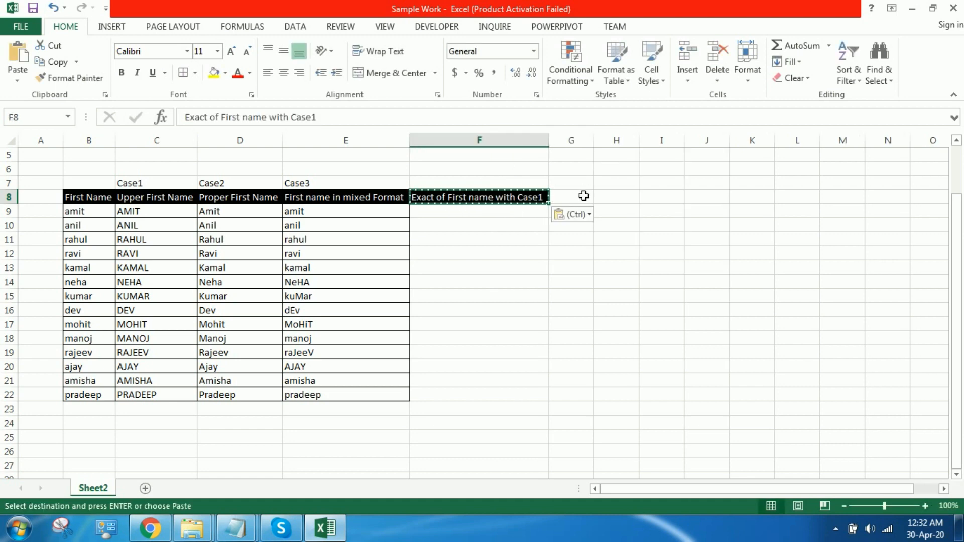
key(ctrl+c)
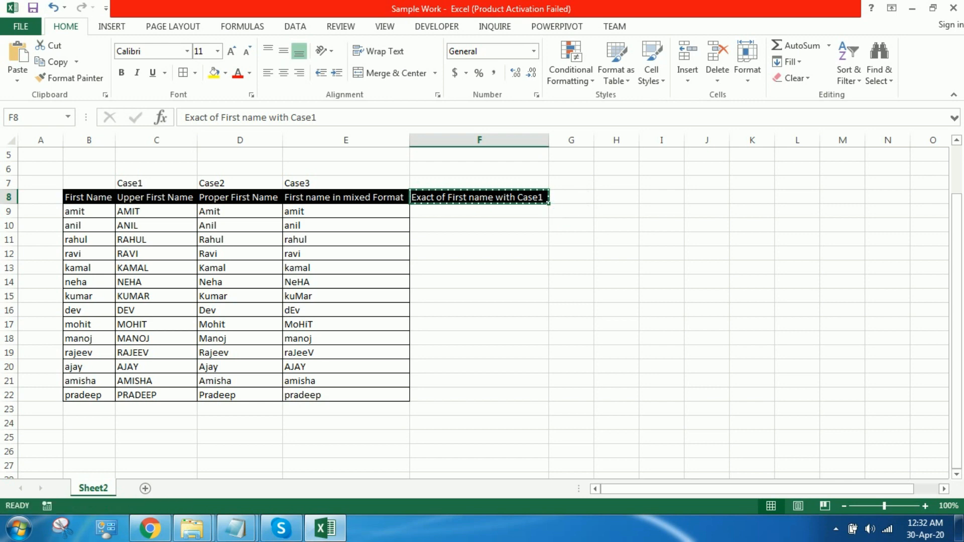
key(Right)
key(shift+Right)
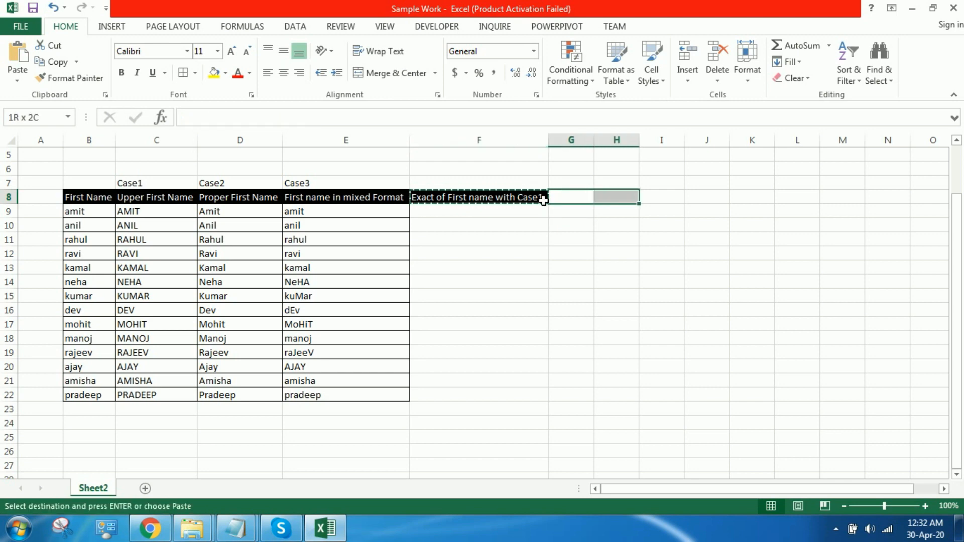
key(shift+Right)
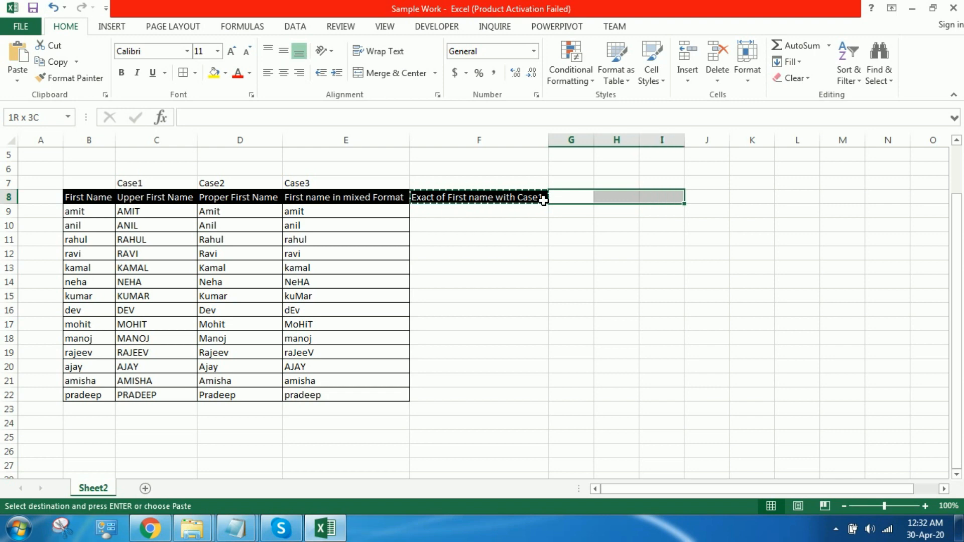
key(ctrl+v)
double_click(594, 140)
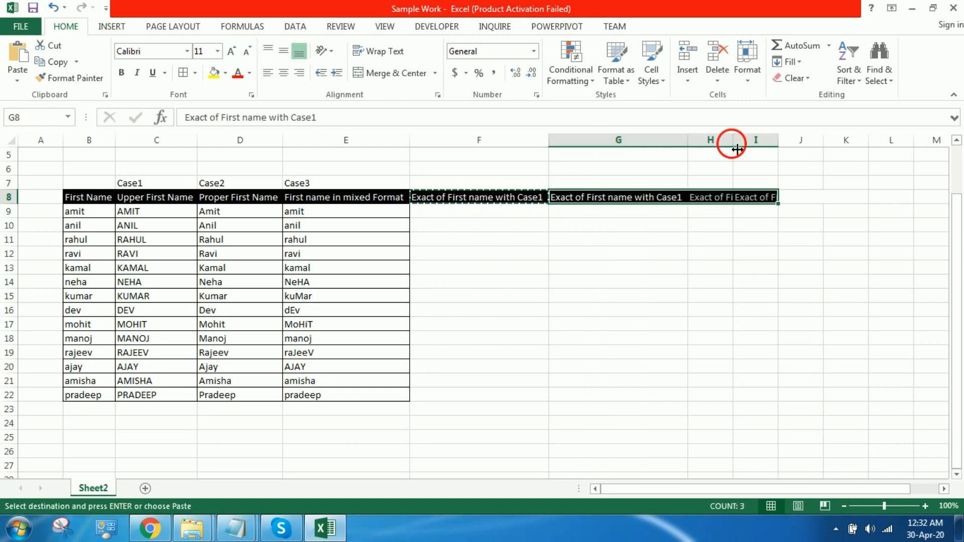
double_click(733, 140)
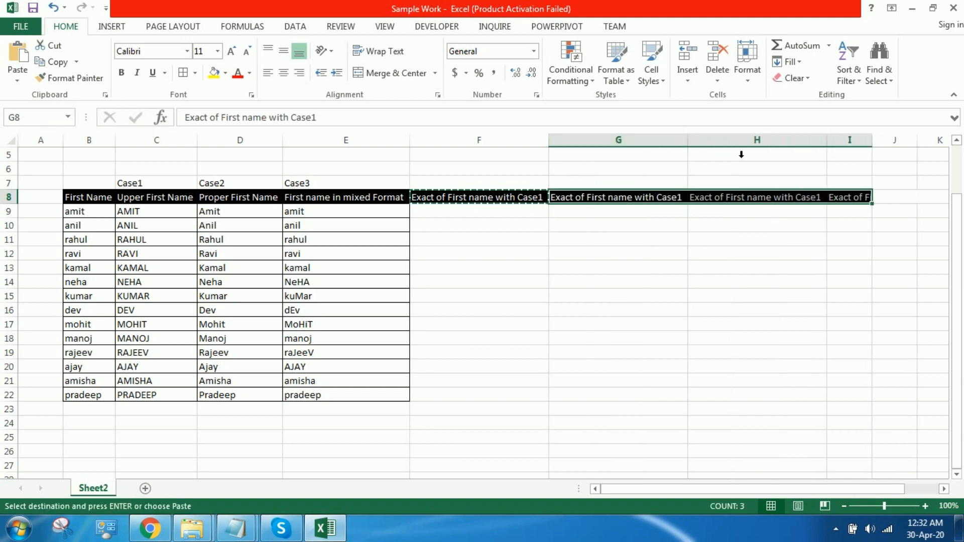
Step: Change the G8 header to "Exact of First name with Case2"
click(686, 203)
click(437, 117)
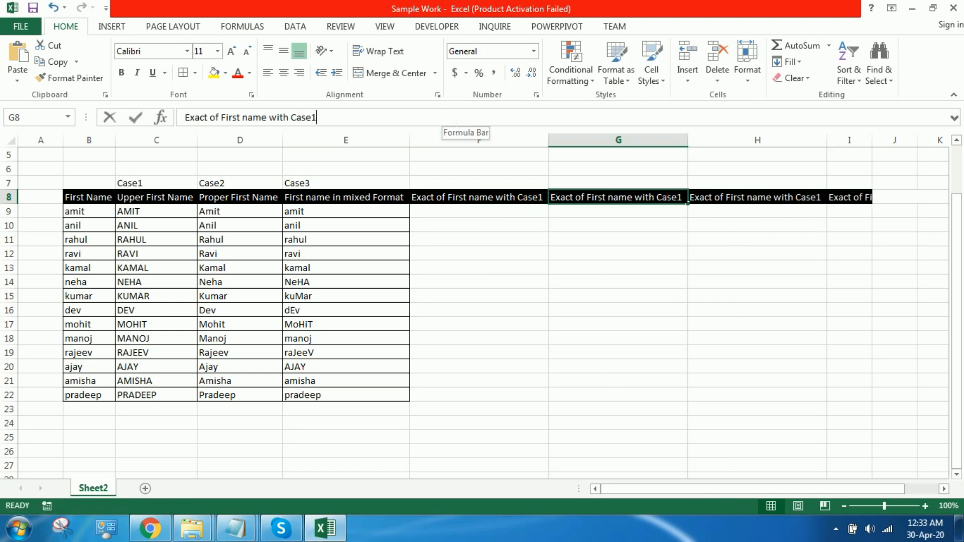
key(BackSpace)
text(2)
key(Return)
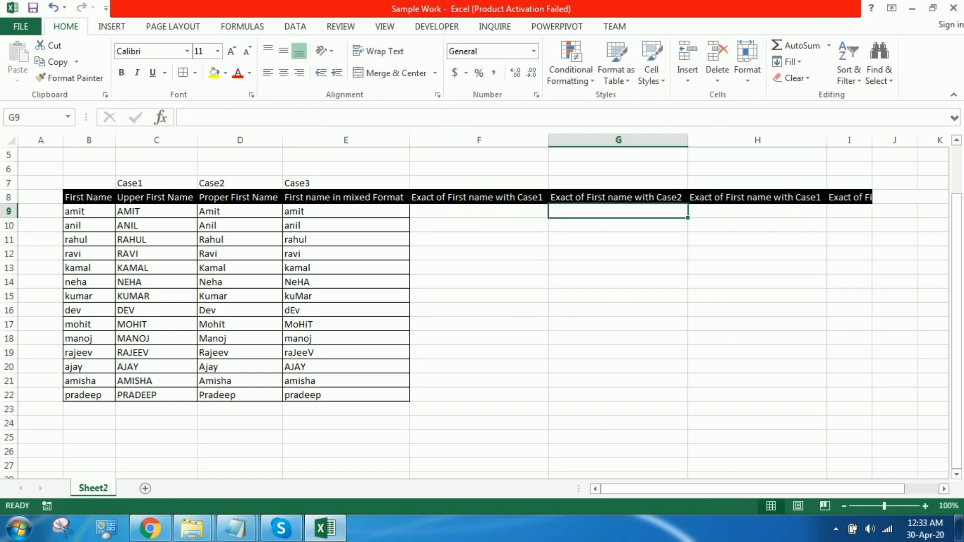
Step: Change the H8 header to "Exact of First name with Case3" and delete the surplus column I
scroll(724, 194, down, 1)
click(725, 185)
click(412, 118)
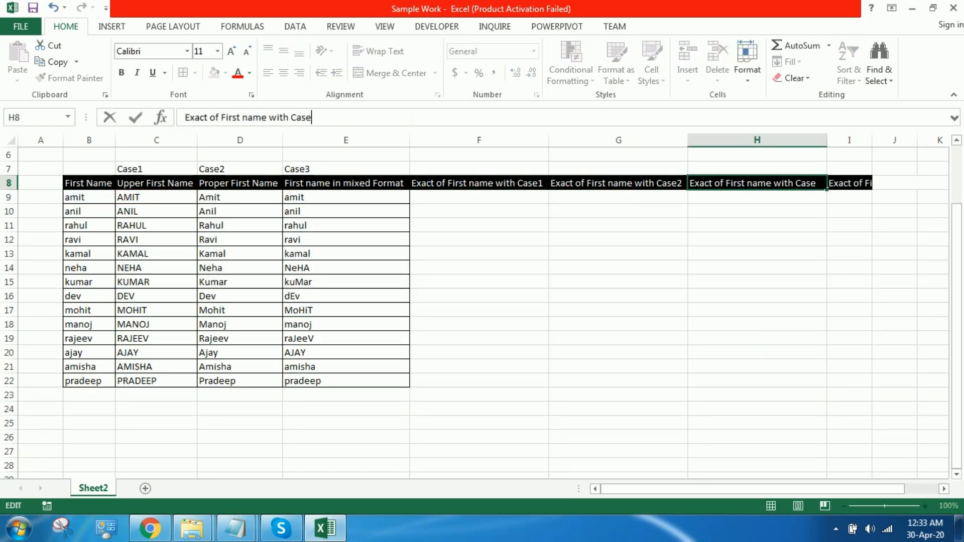
text(3)
key(Return)
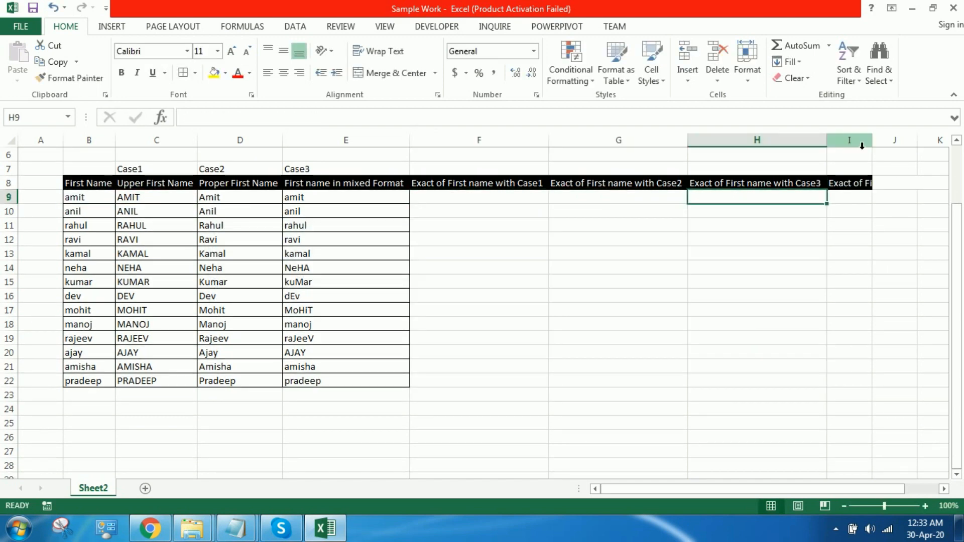
click(863, 145)
key(Delete)
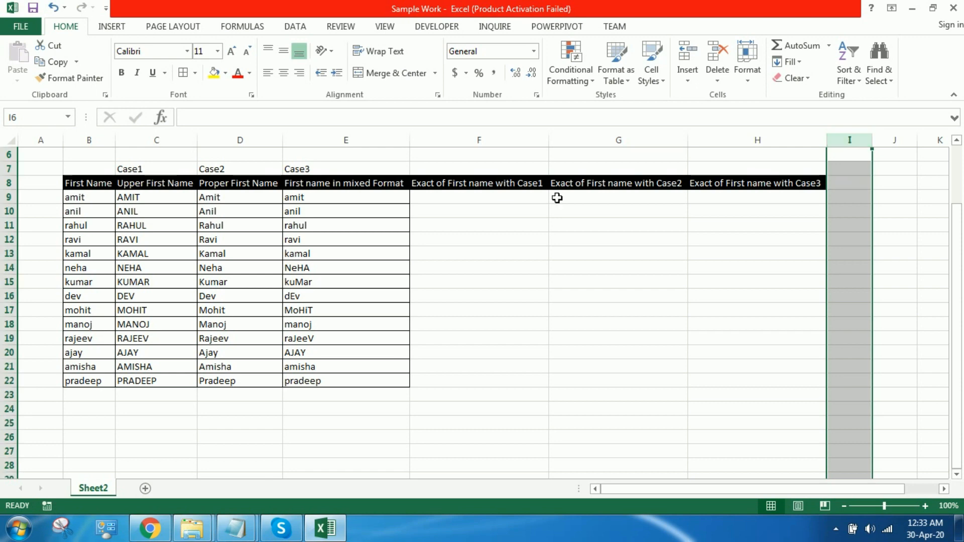
Step: Apply all borders to the comparison columns in the range F8:H22
click(478, 183)
drag(811, 227, 786, 384)
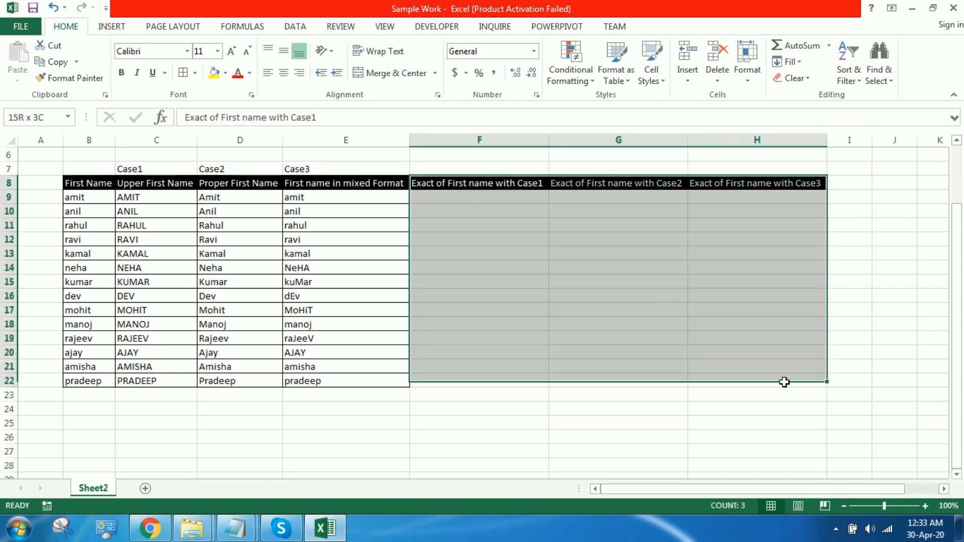
click(184, 73)
Step: Enter =EXACT(B9,C9) in F9 and fill the formula down through F22
click(449, 201)
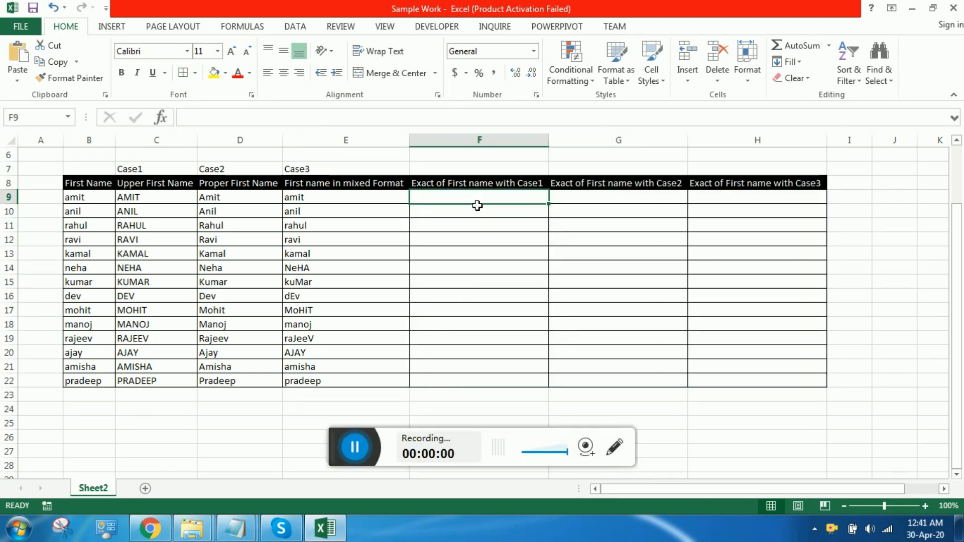
text(=exac)
key(Tab)
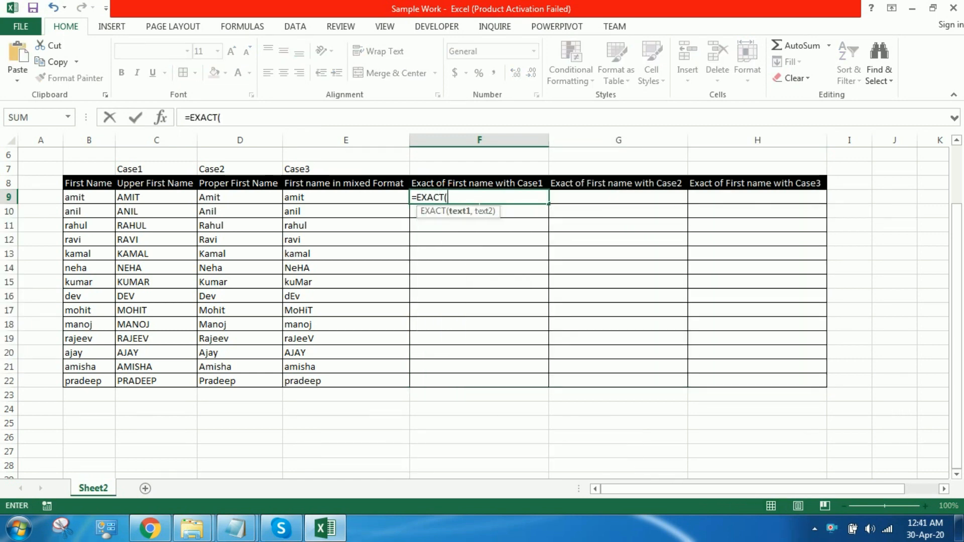
click(92, 202)
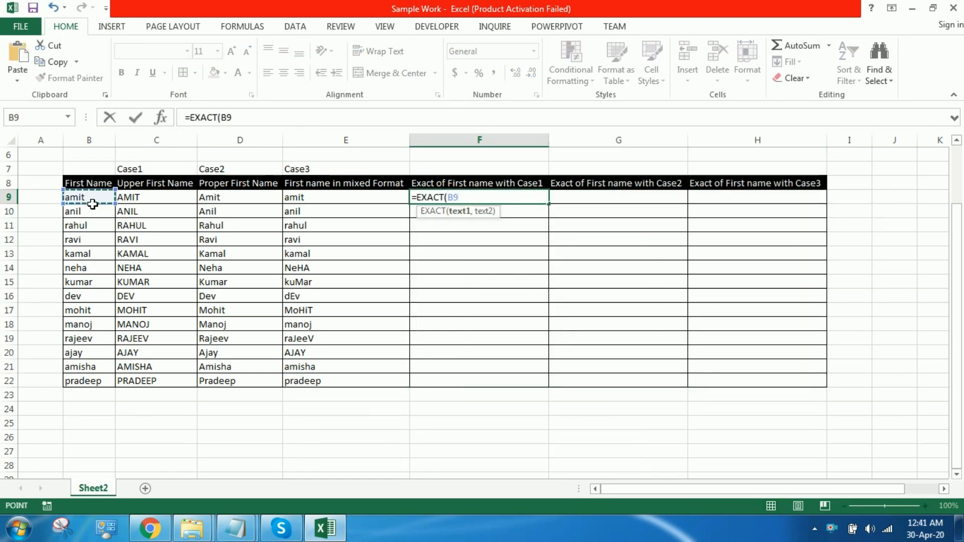
text(,)
click(170, 198)
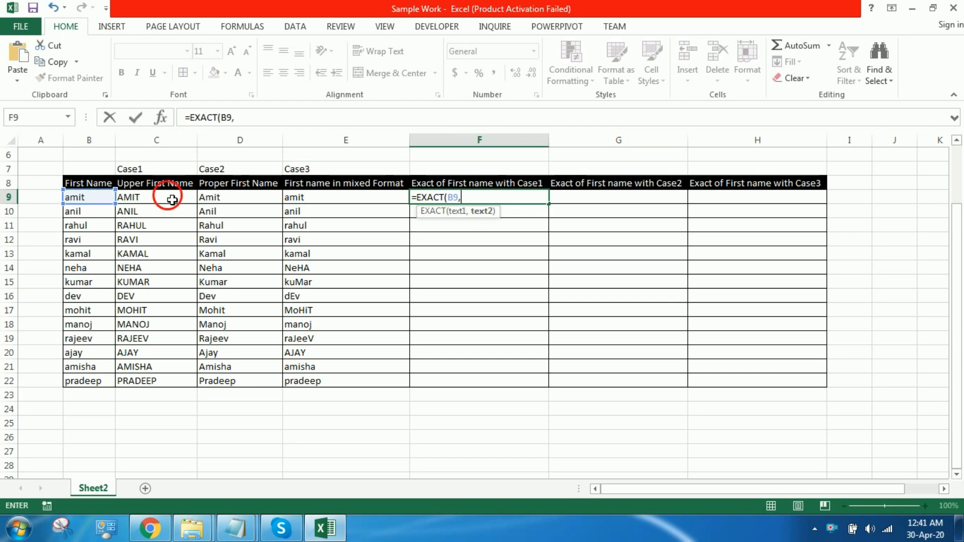
text())
key(Return)
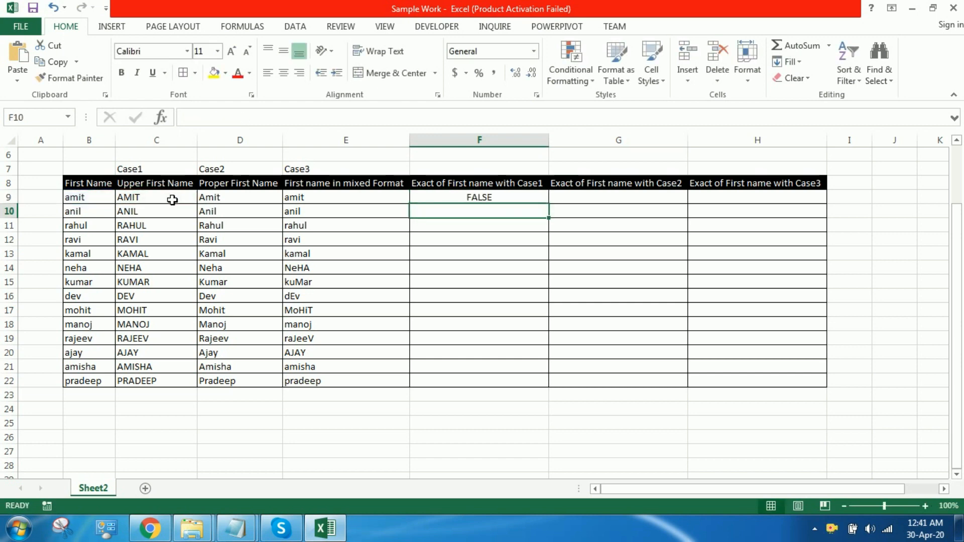
click(523, 200)
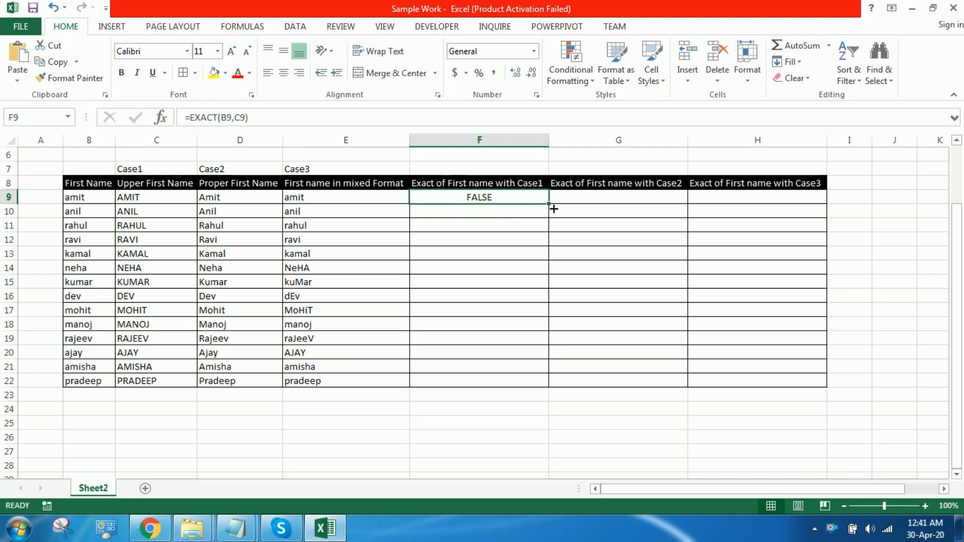
drag(552, 208, 539, 390)
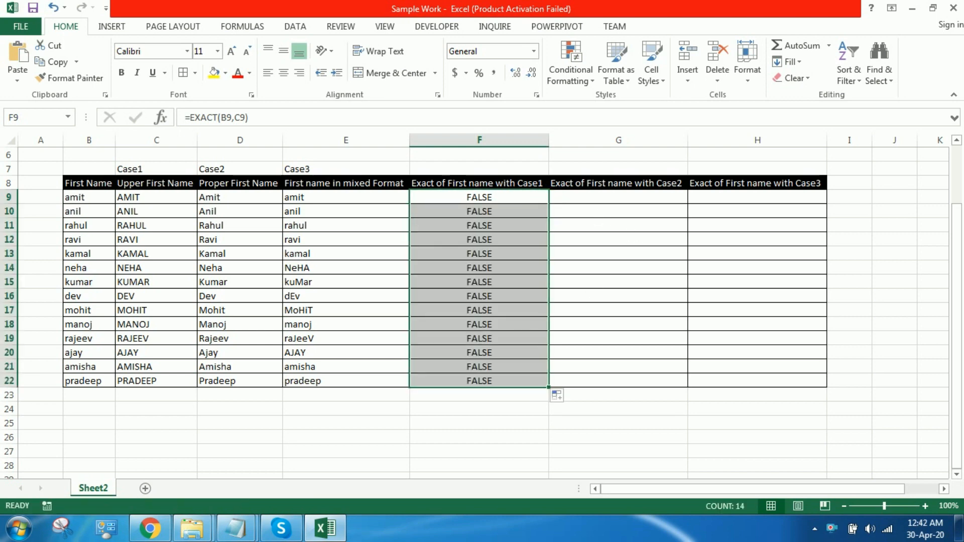
Step: Enter the note "All faclse coz, we have Upper case" in F24, with "in case1" on a second line
click(428, 411)
text(All)
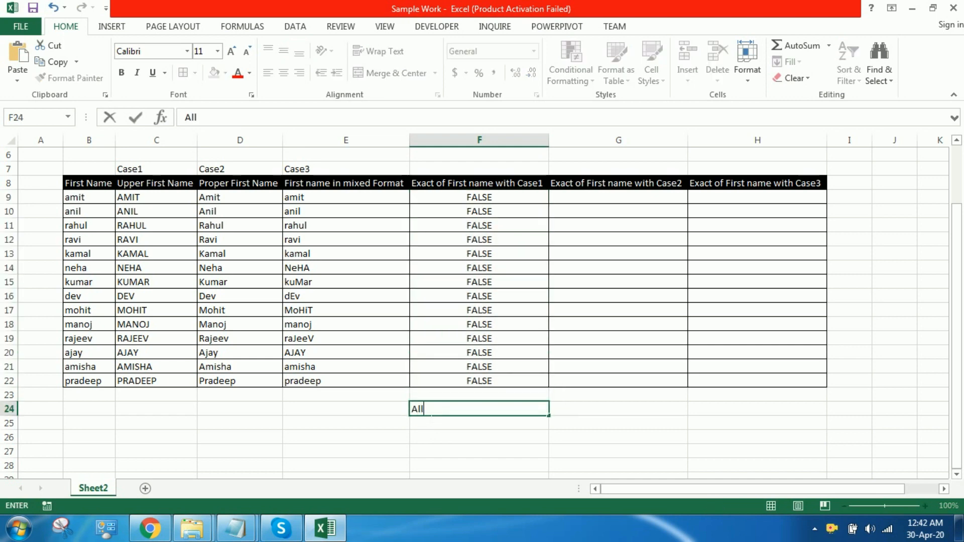
text( faclse coz)
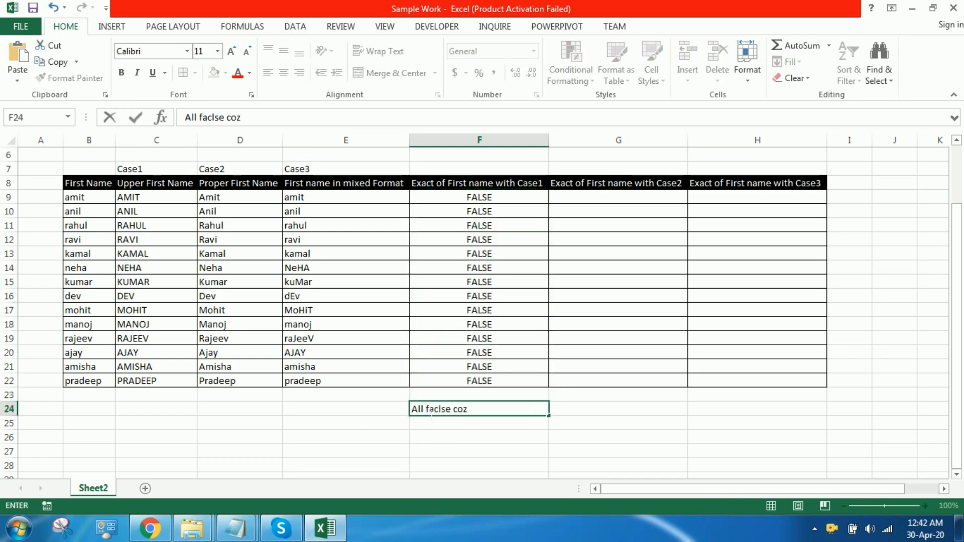
text(, w)
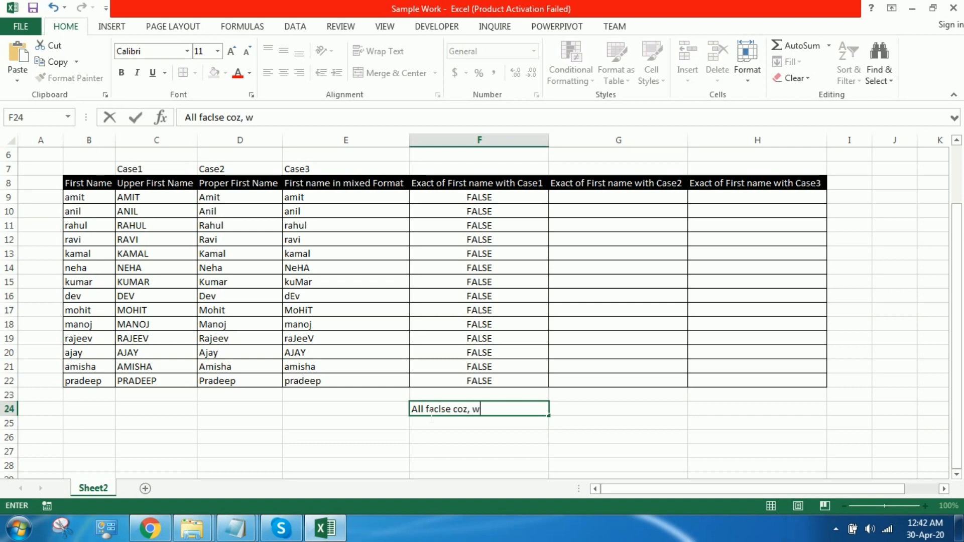
text(e have Upper case)
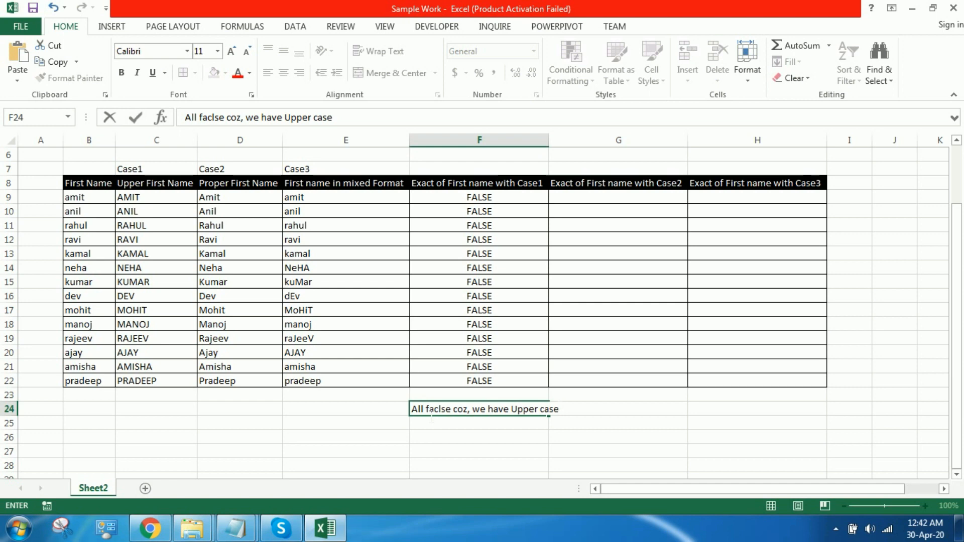
key(alt+Return)
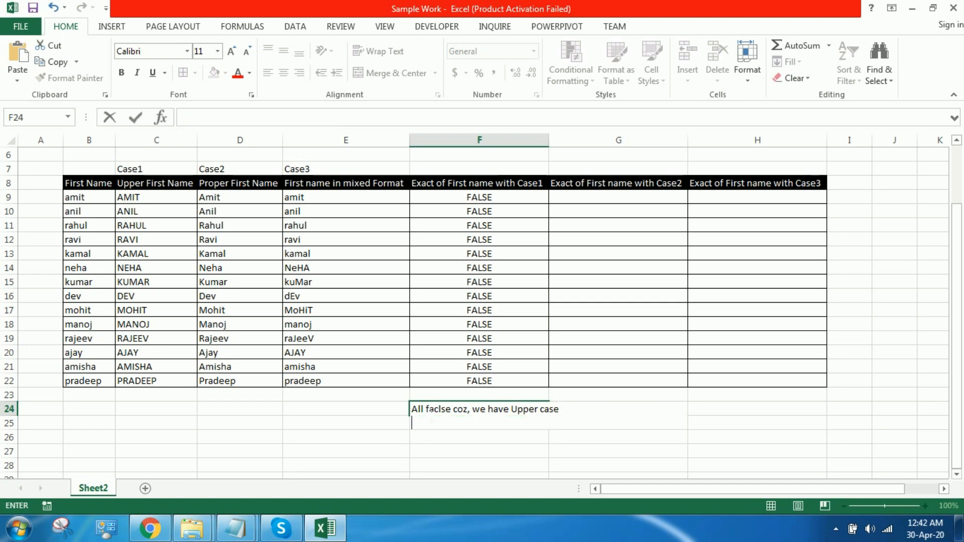
text(in case1)
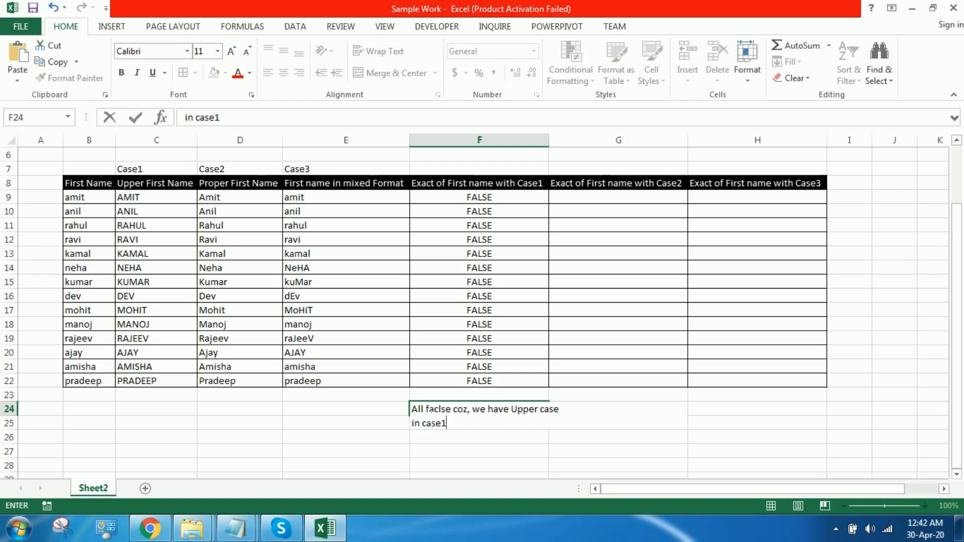
key(Tab)
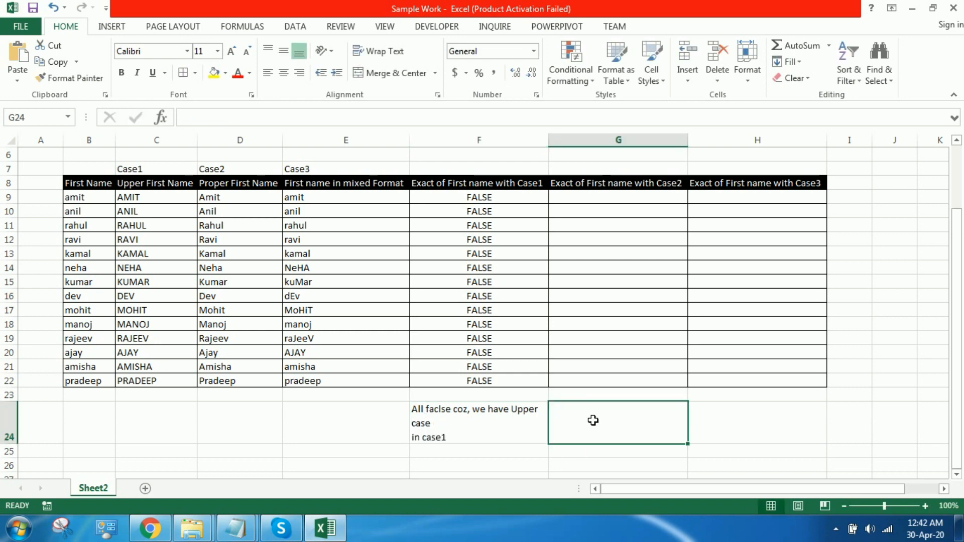
Step: Replace the line break before "in case1" in the F24 note with a space
click(487, 428)
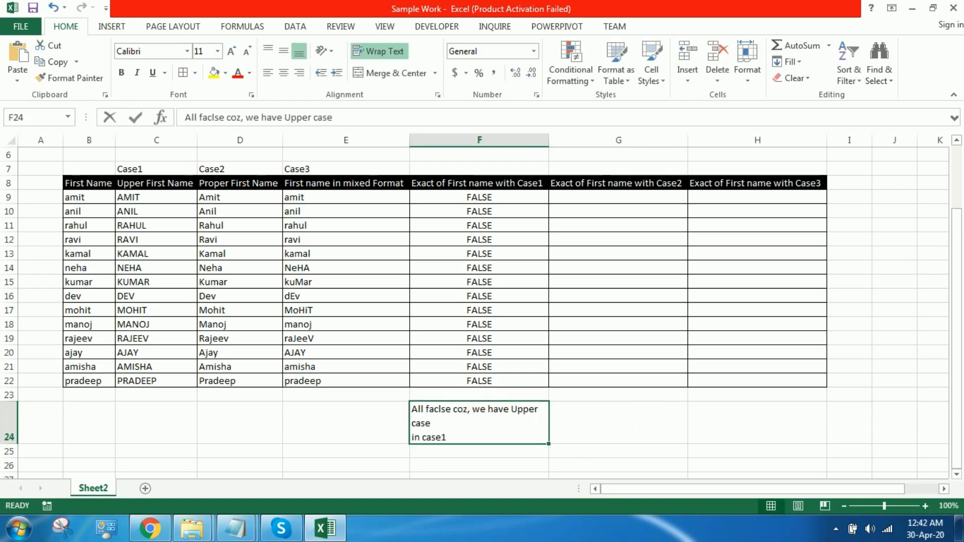
double_click(479, 427)
key(Delete)
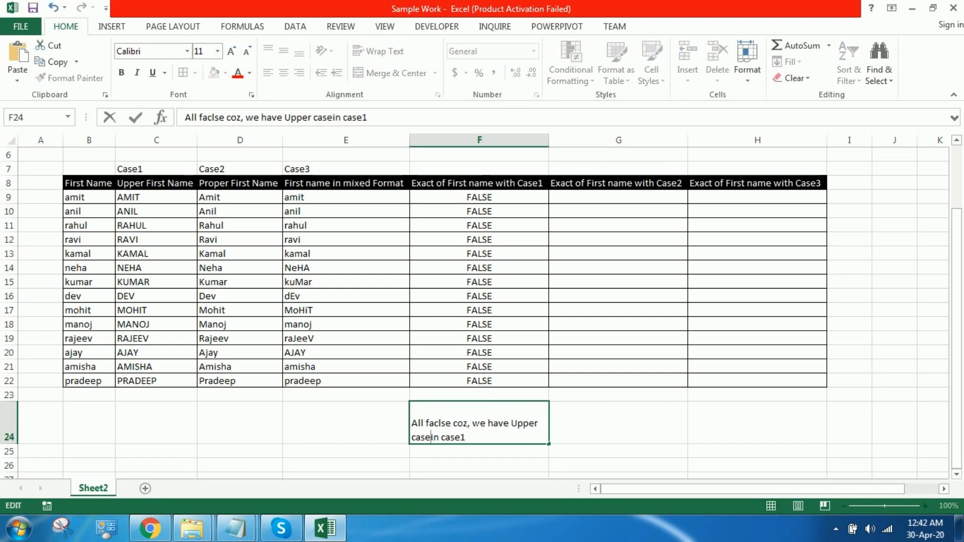
click(629, 450)
click(618, 426)
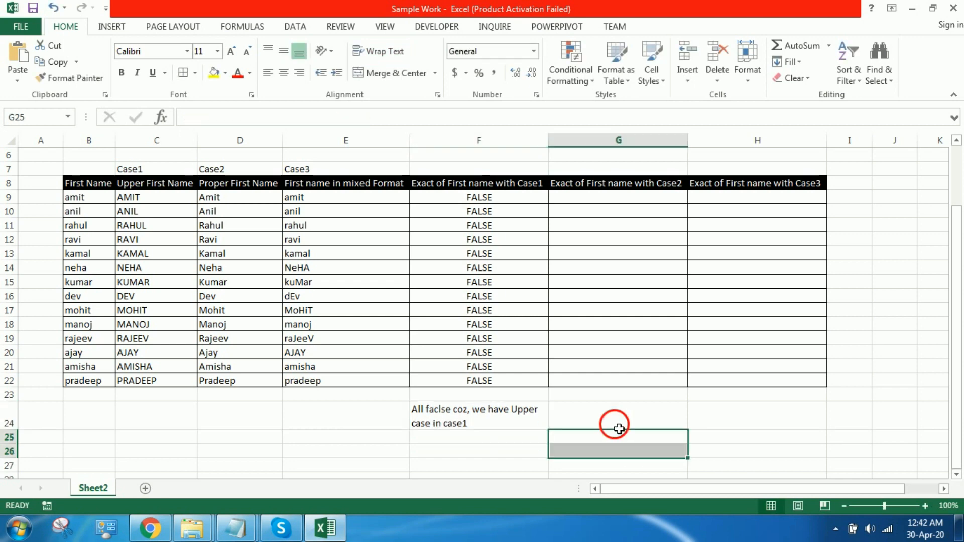
Step: Enter =EXACT(B9,D9) in G9 and fill the formula down through G22
click(572, 196)
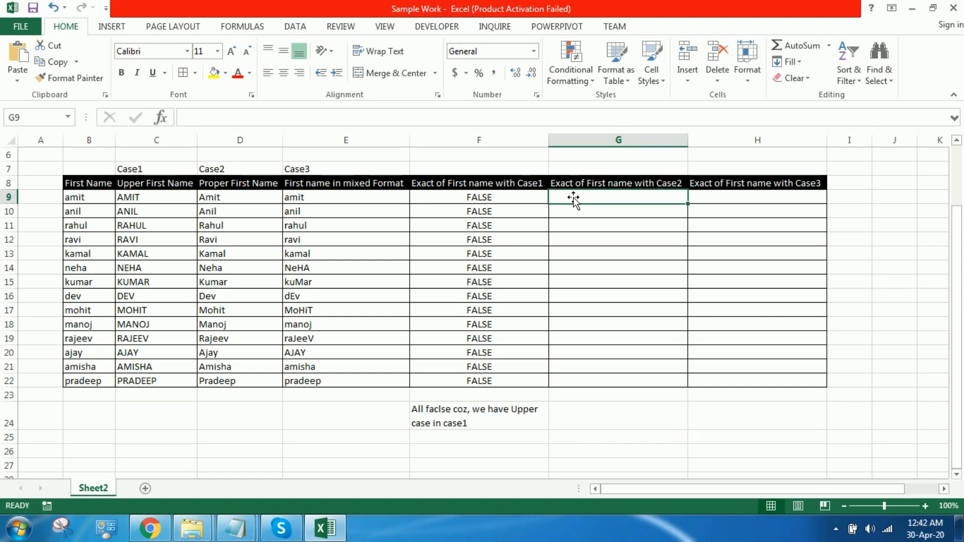
text(=exac)
key(Tab)
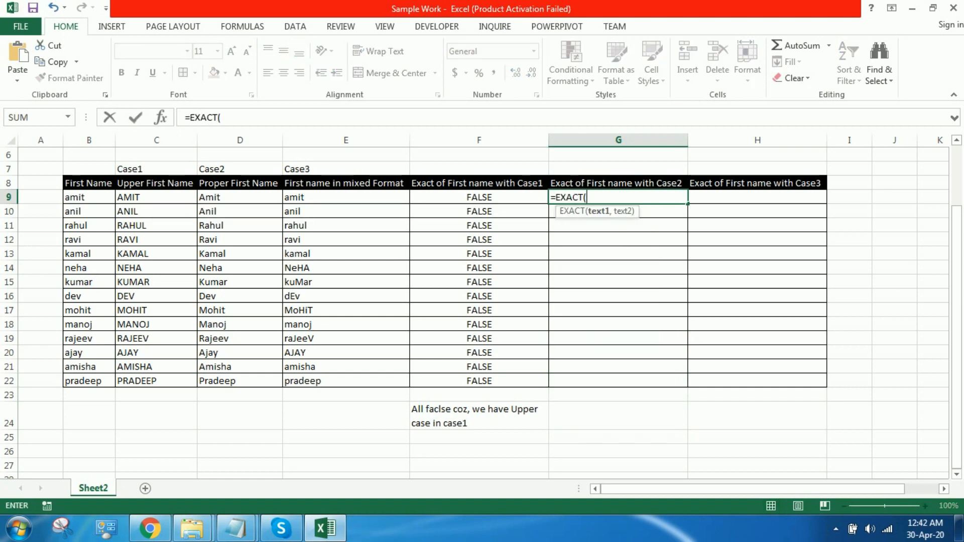
click(100, 203)
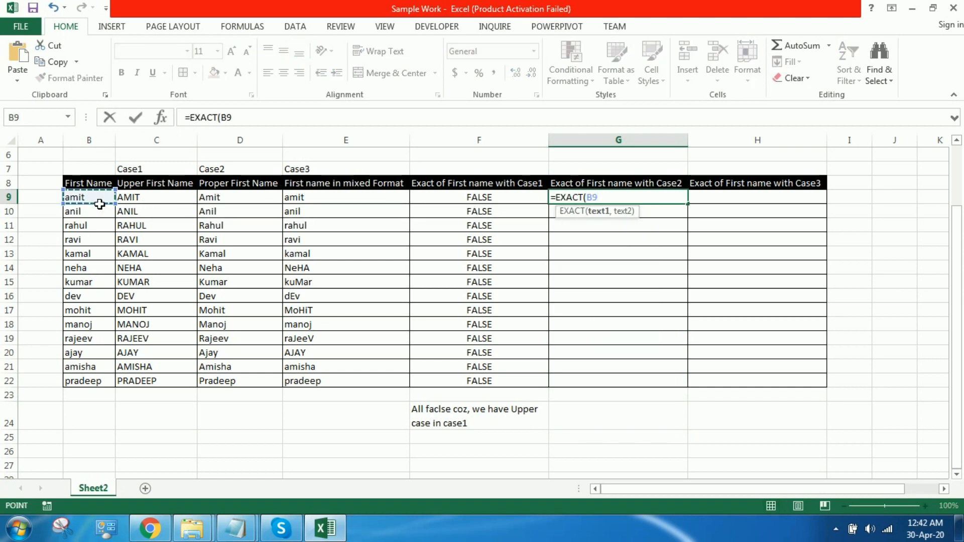
text(,)
click(231, 204)
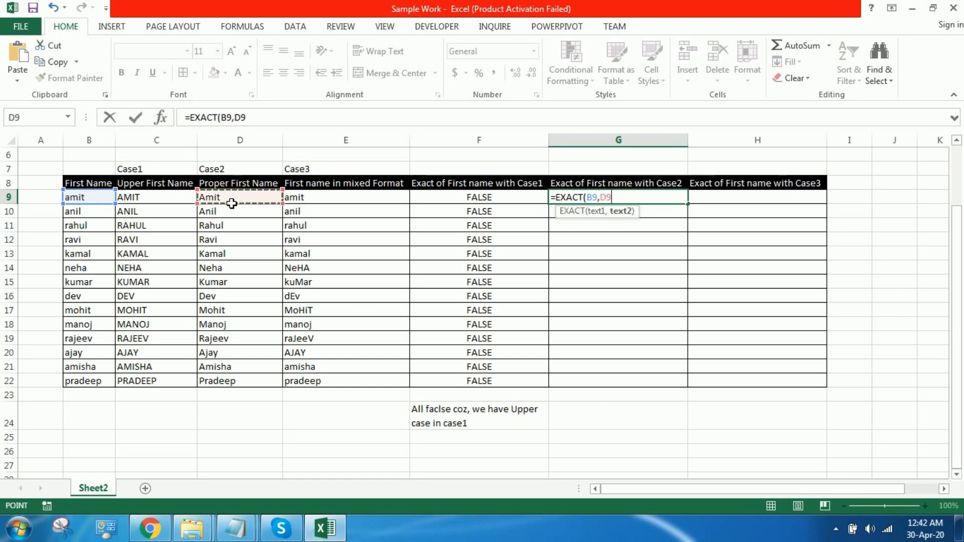
text())
key(Return)
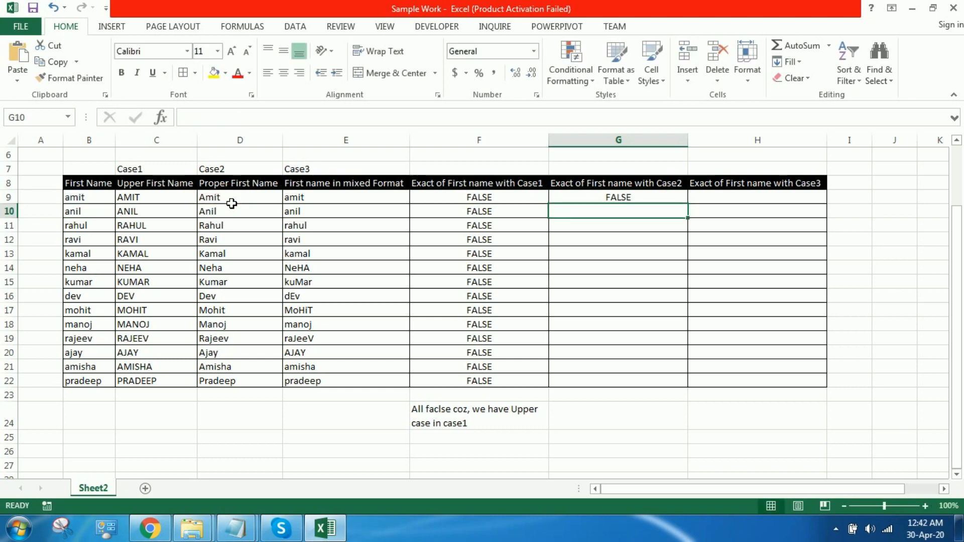
click(679, 200)
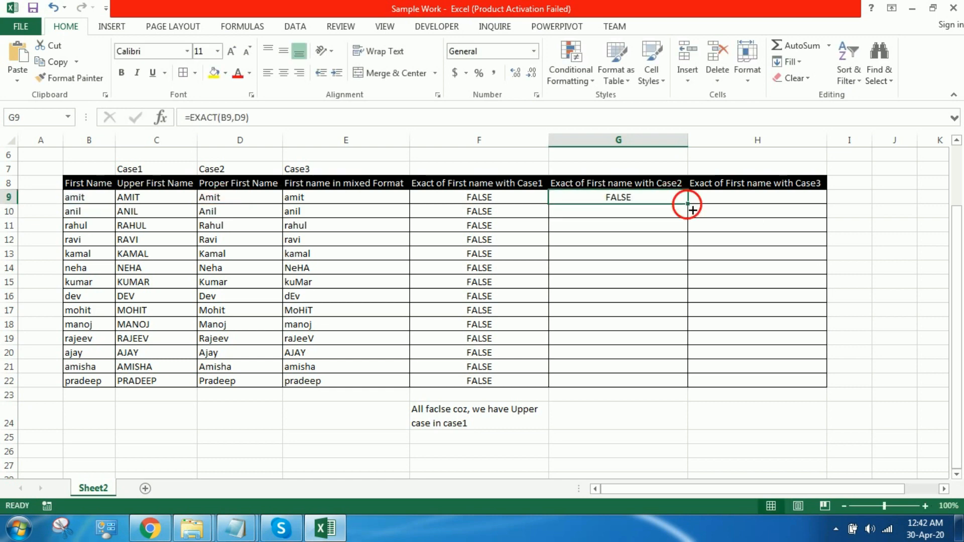
drag(693, 210, 685, 394)
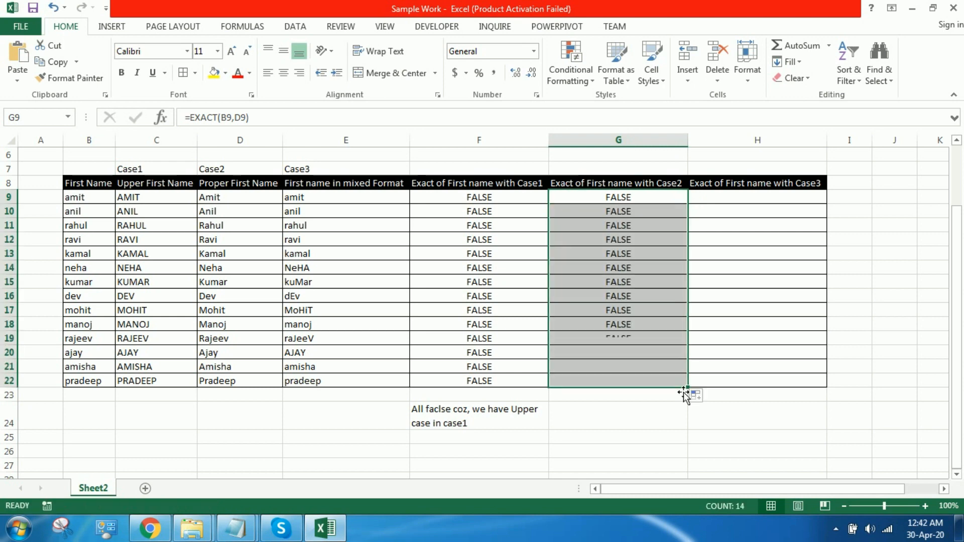
Step: Enter the note "All faalse, coz we have first letter capital in case2" in G24 and wrap its text
click(617, 424)
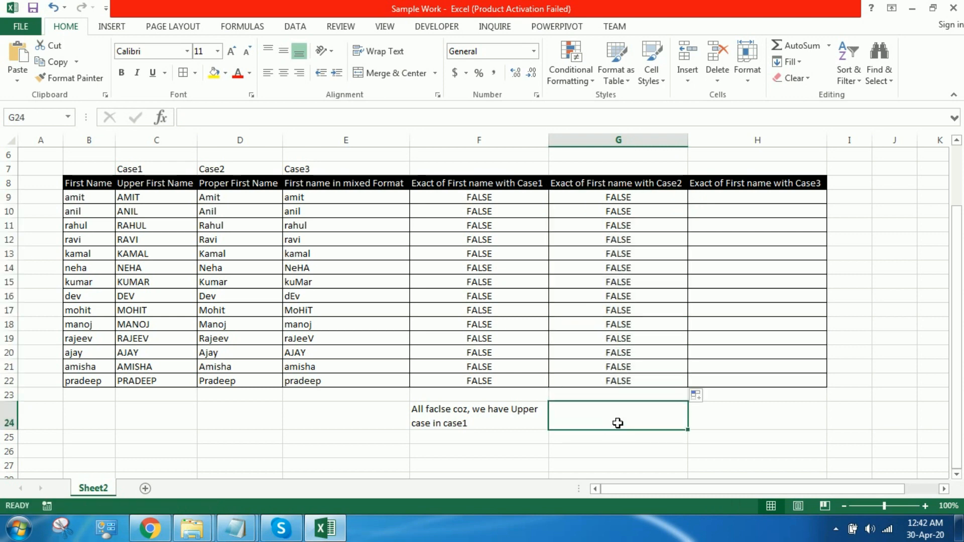
text(All faalse)
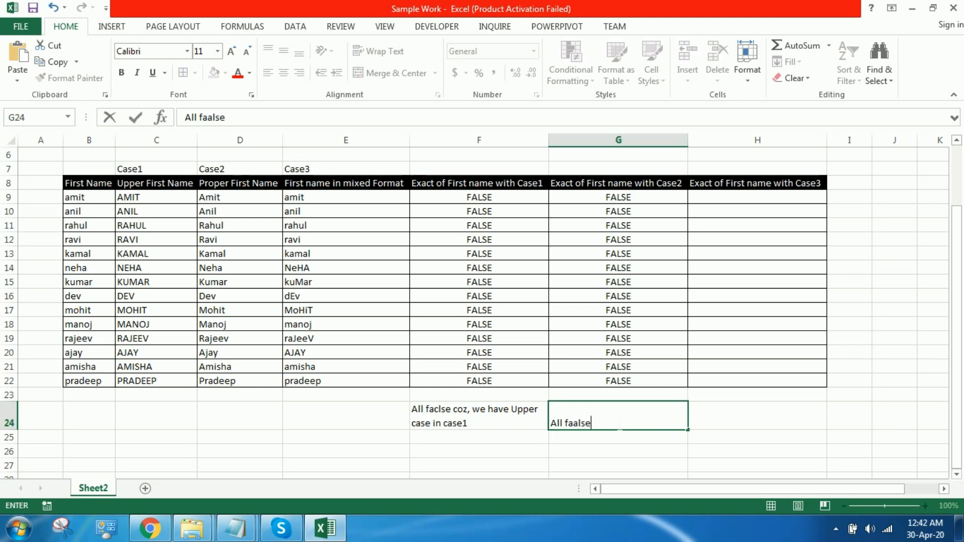
text(, coz we have)
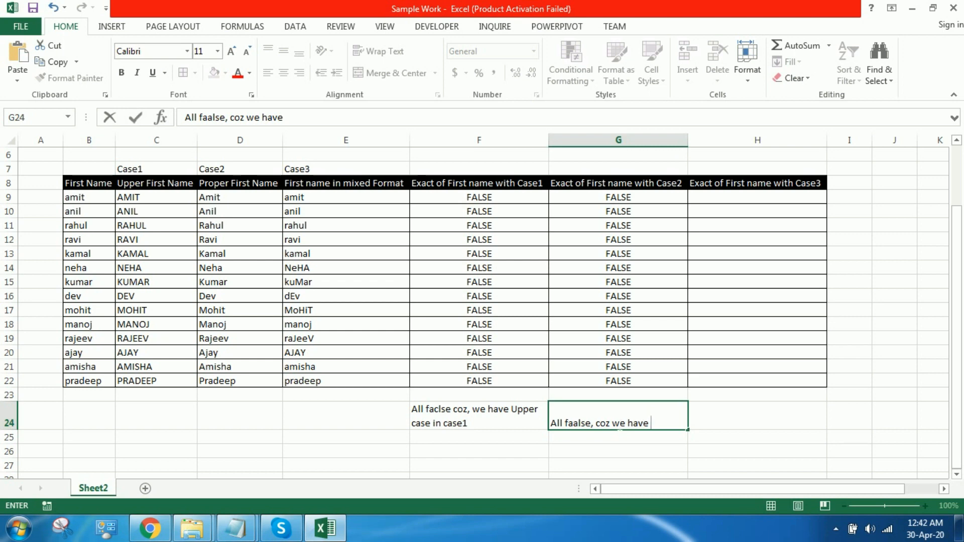
text(first l)
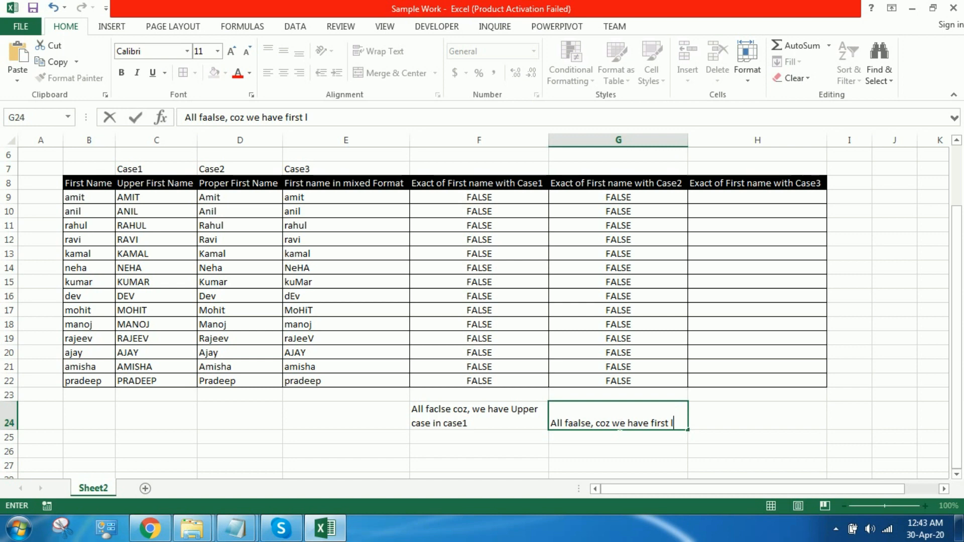
text(etter capital)
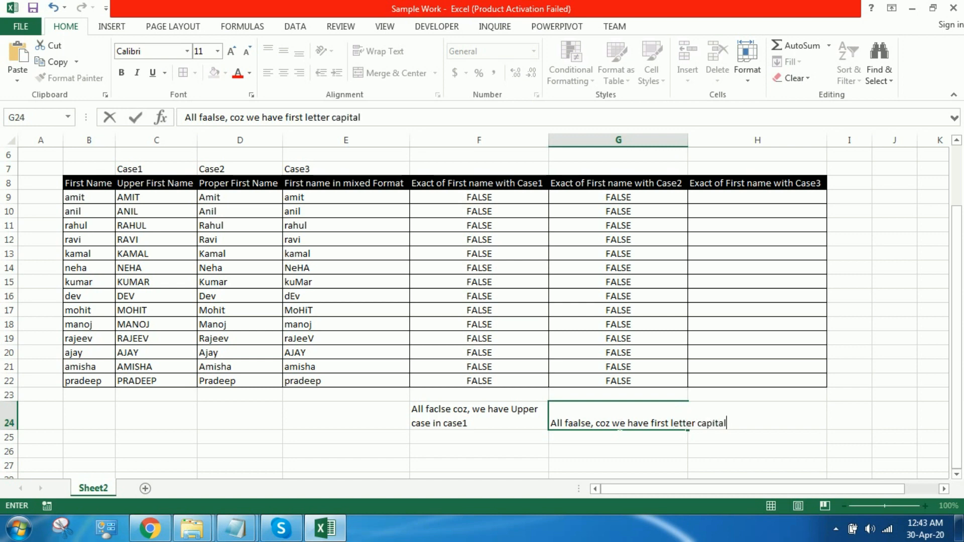
text( in case2)
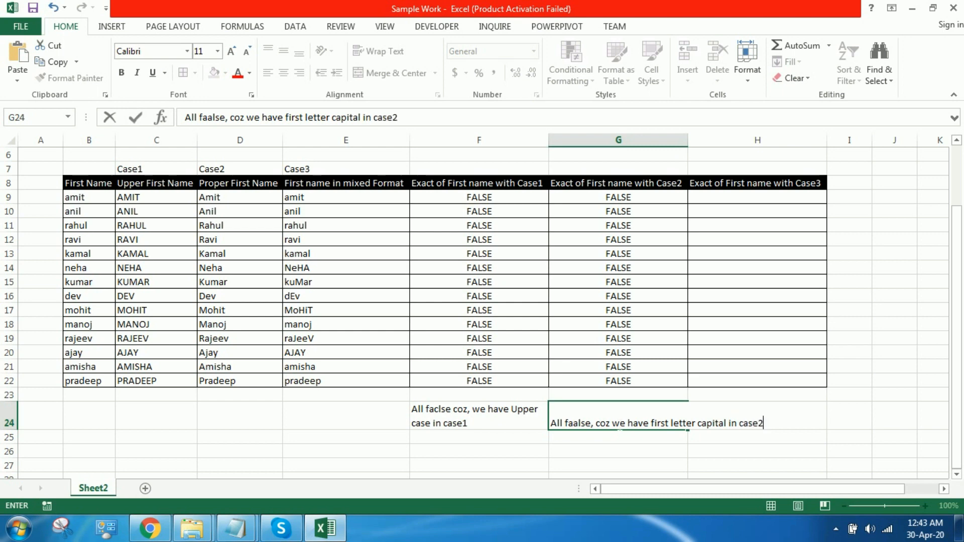
key(Return)
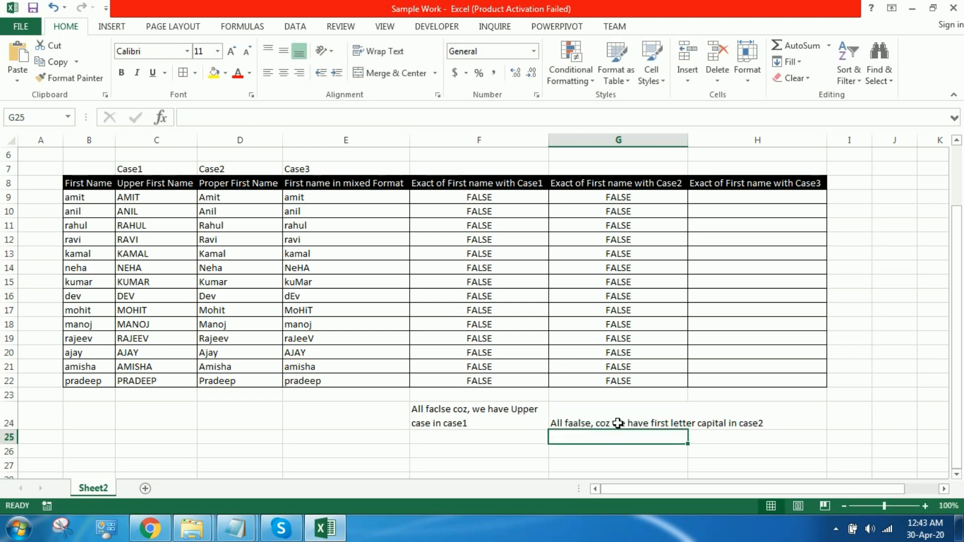
key(Up)
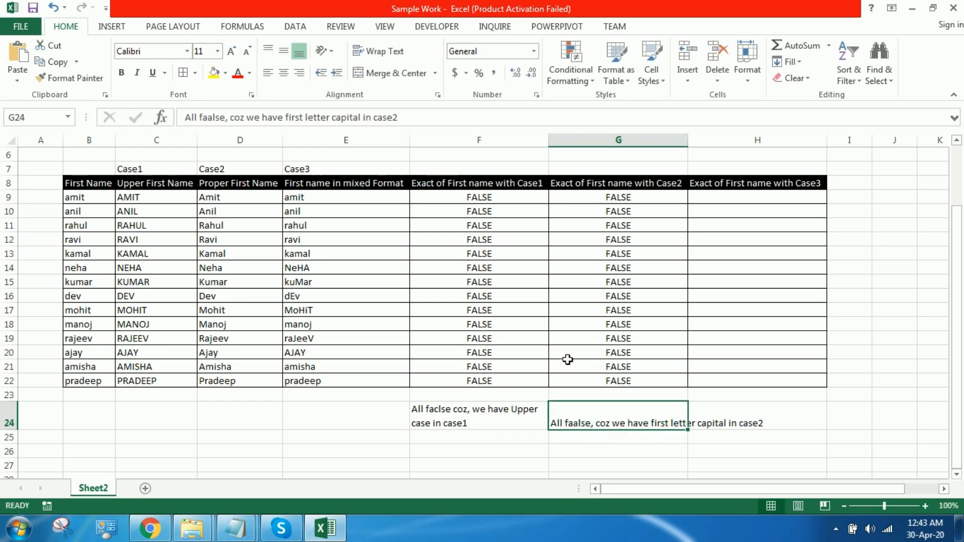
click(381, 51)
Step: Enter =EXACT(B9,E9) in H9 and fill the formula down through H22
click(736, 205)
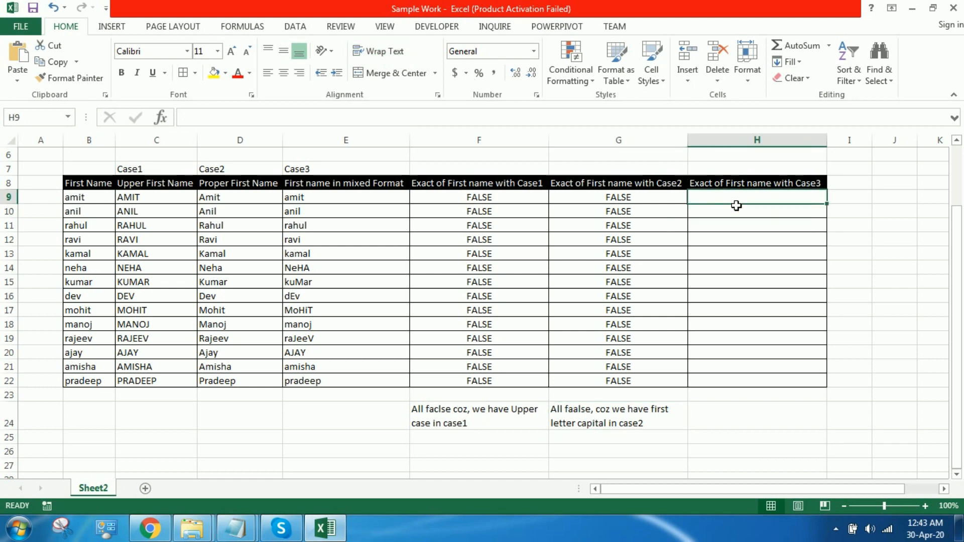
text(=exa)
key(Tab)
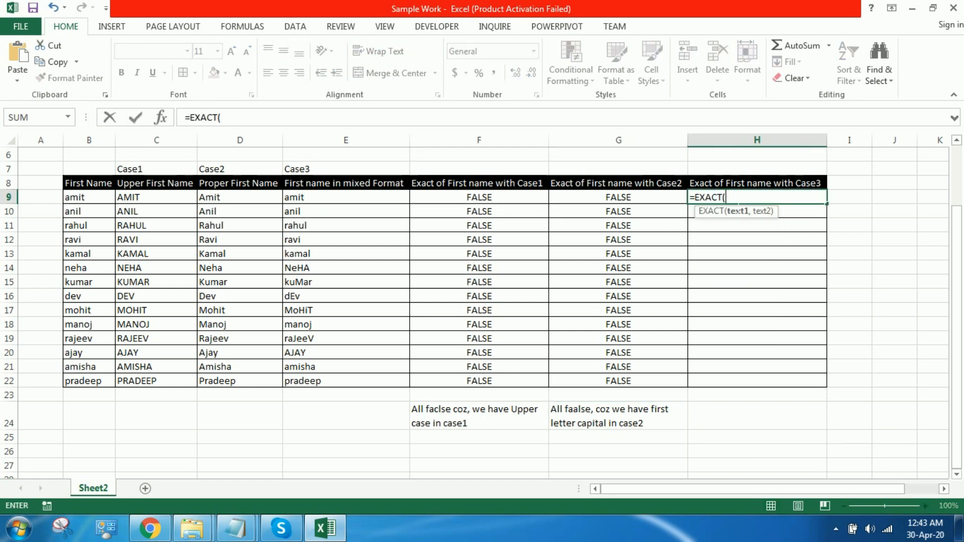
click(89, 200)
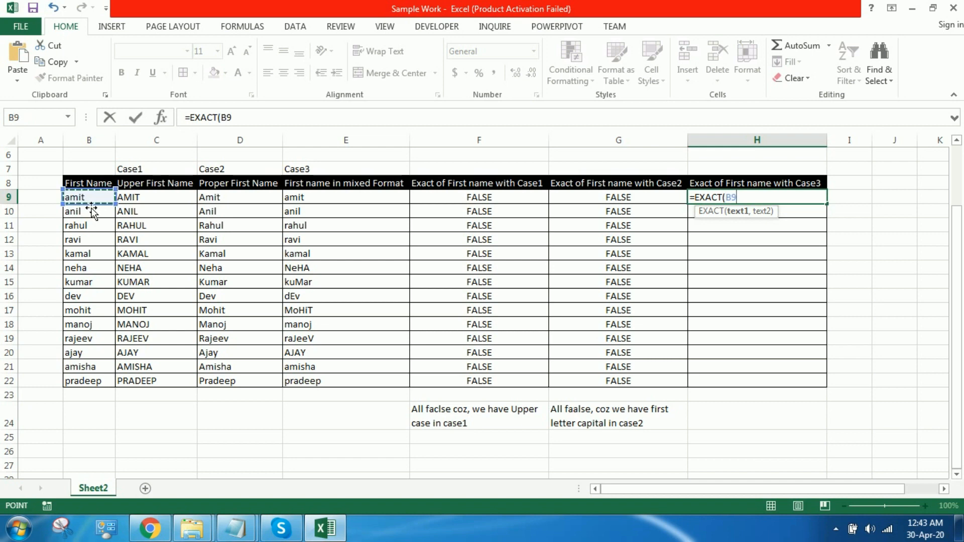
text(=)
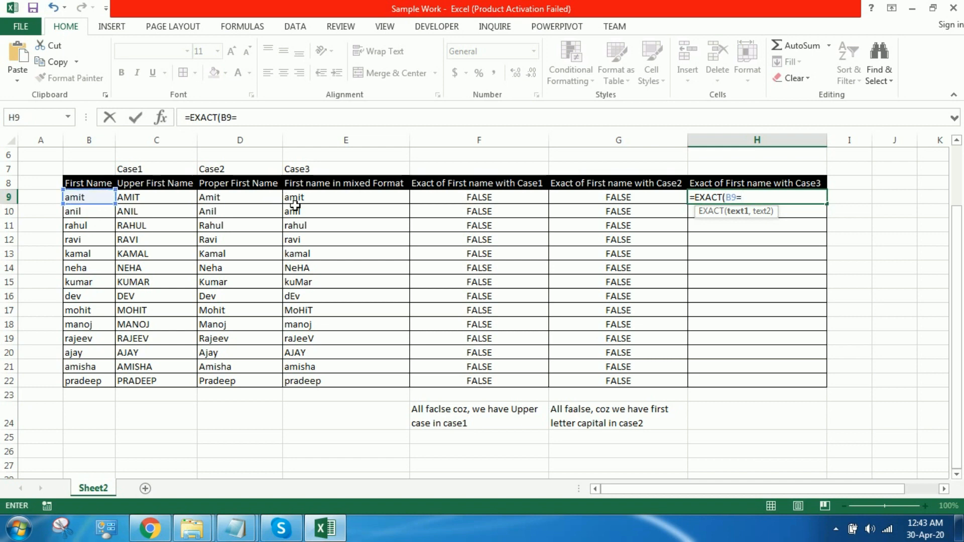
key(BackSpace)
text(,)
click(352, 201)
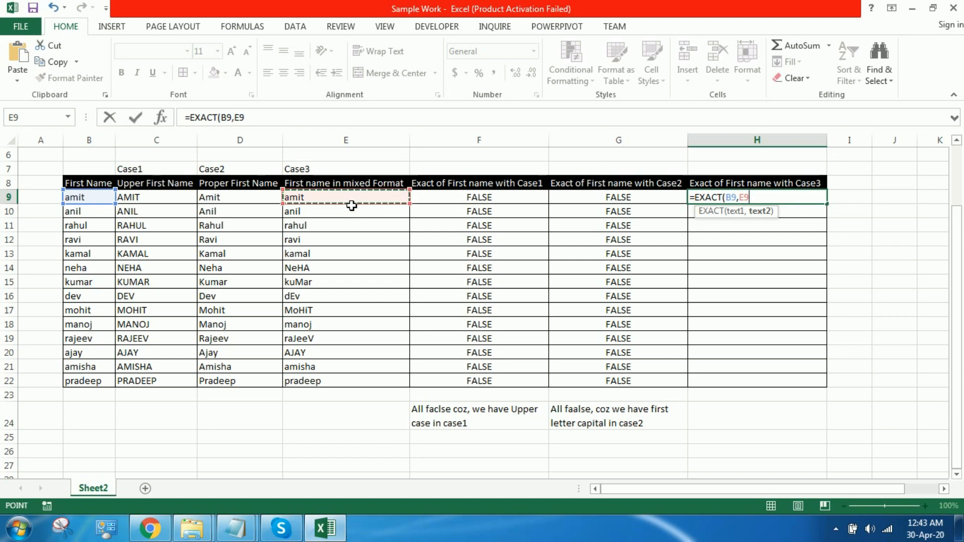
text())
key(Return)
click(746, 201)
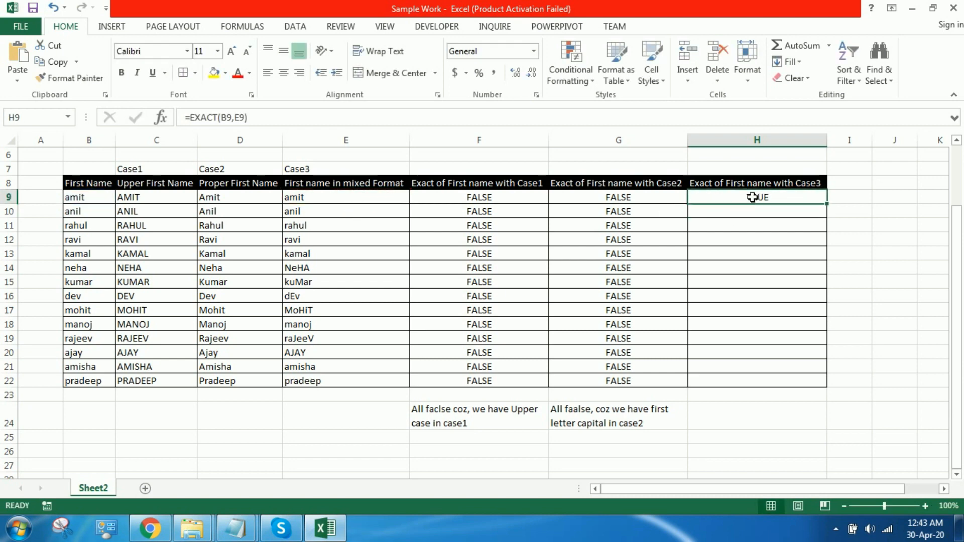
drag(832, 208, 822, 389)
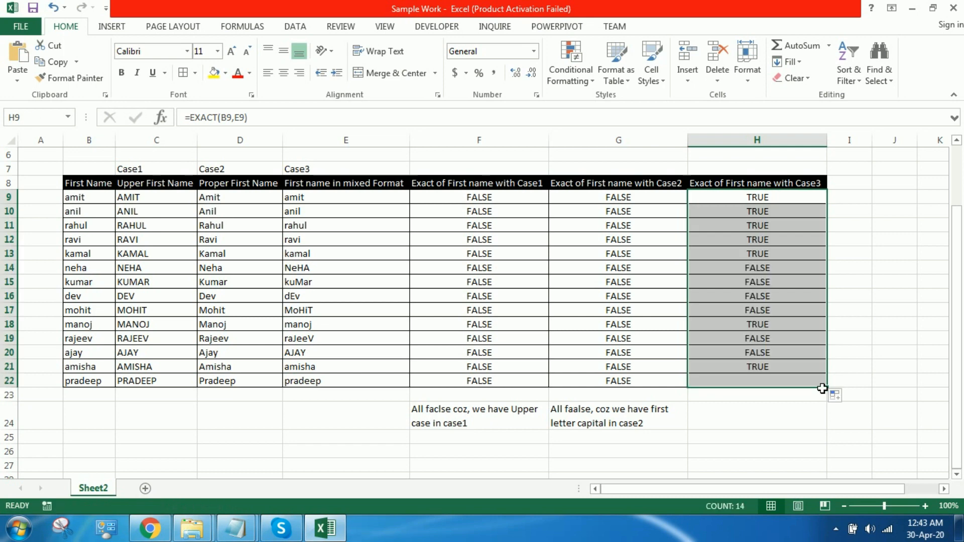
Step: Enter the note "Few are True and few are false." in H24 and align it to the top of the cell
click(755, 422)
text(Few are)
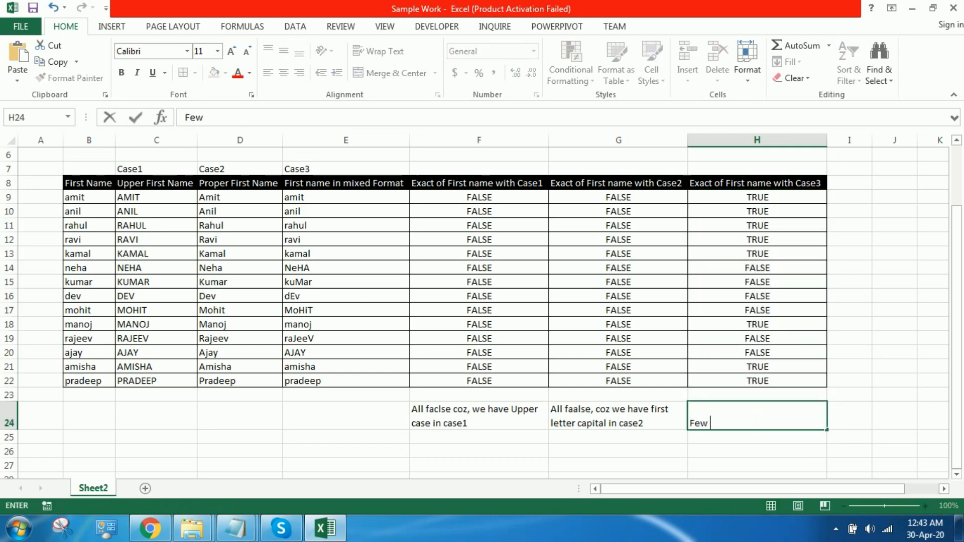
text(an)
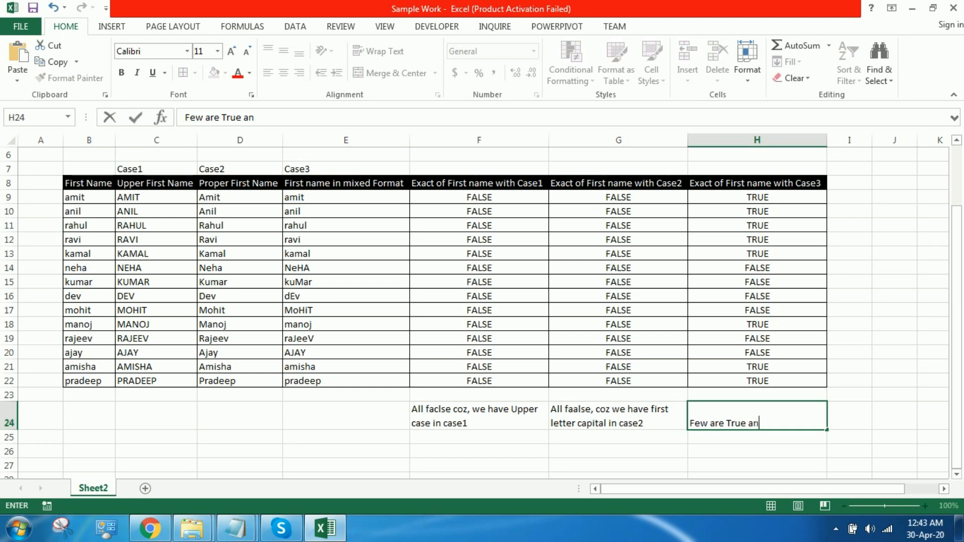
text(d few are )
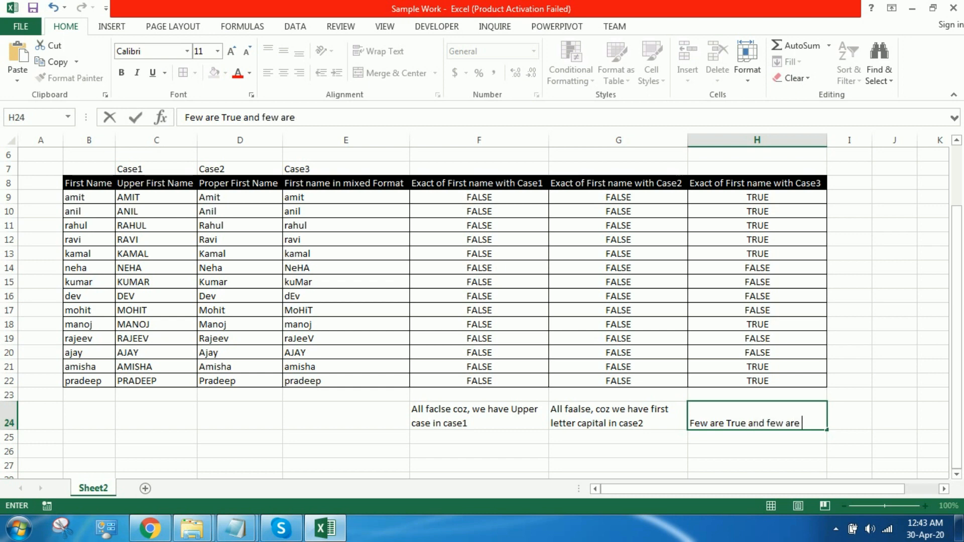
text(false.)
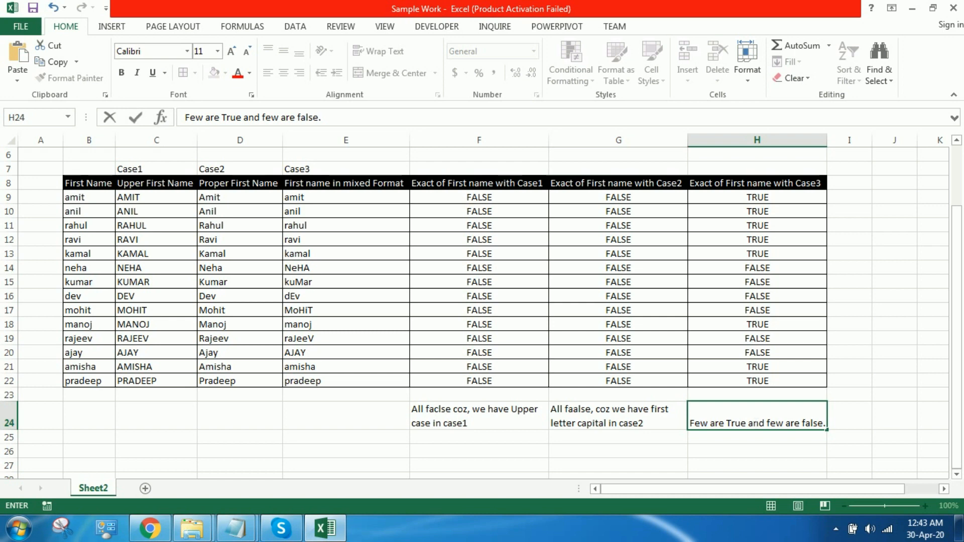
key(Return)
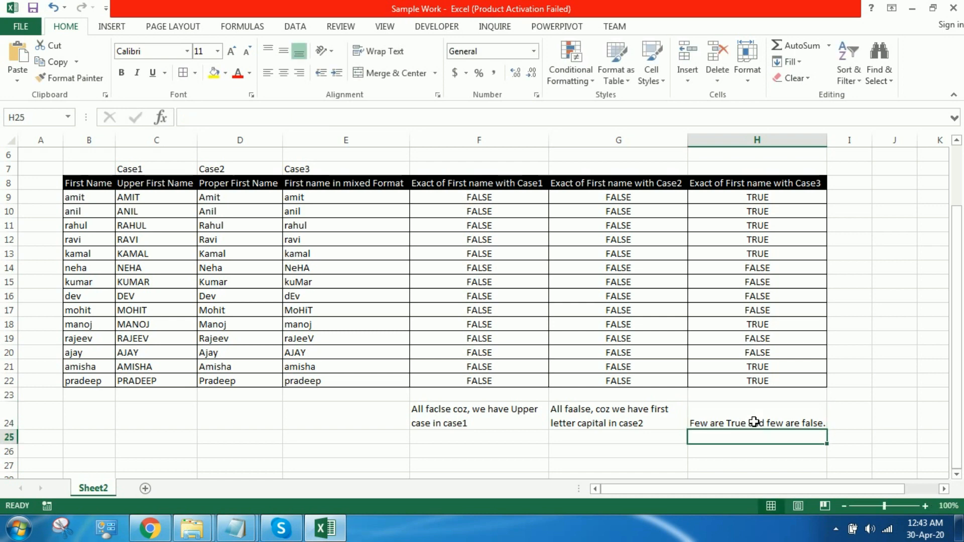
click(755, 423)
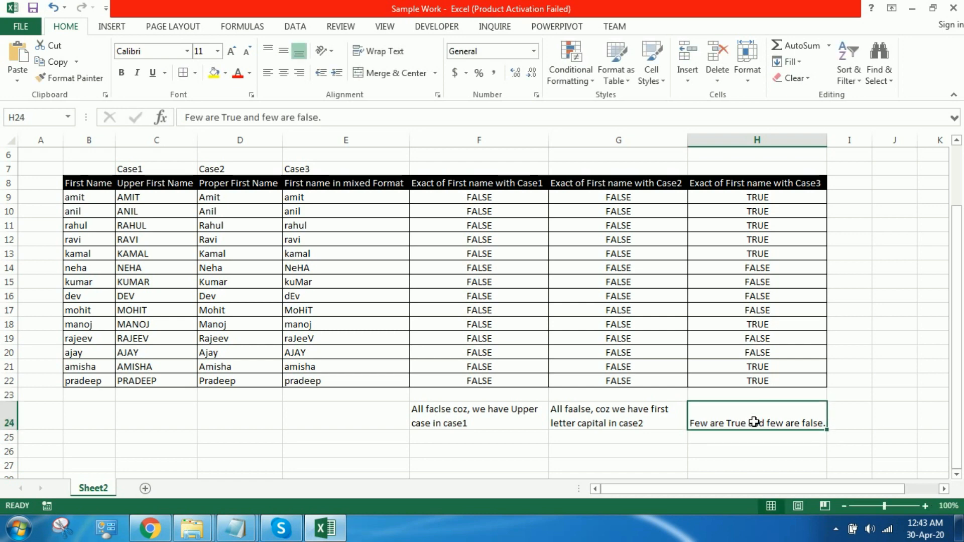
click(267, 51)
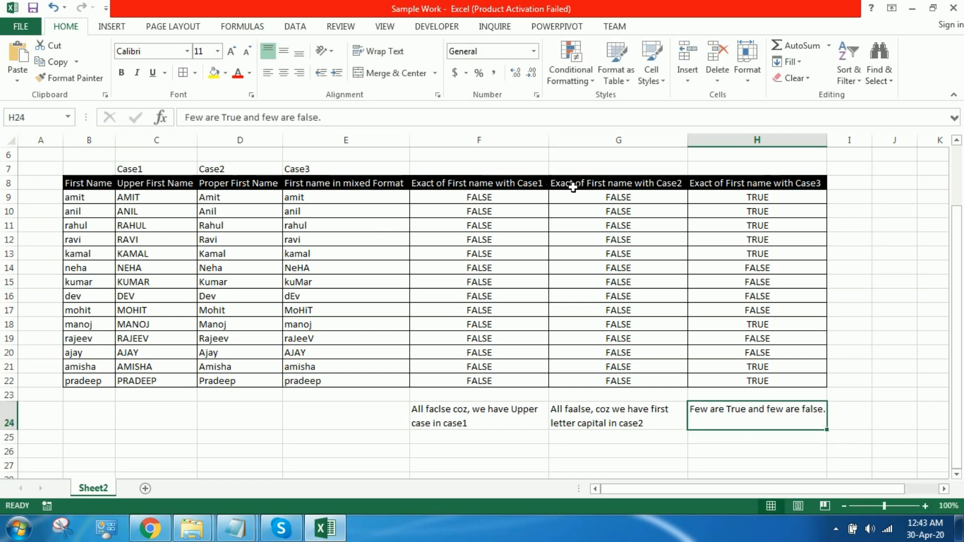
Step: Format the three comparison headers in F8:H8 with a green fill and bold black text
drag(480, 182, 799, 187)
click(225, 73)
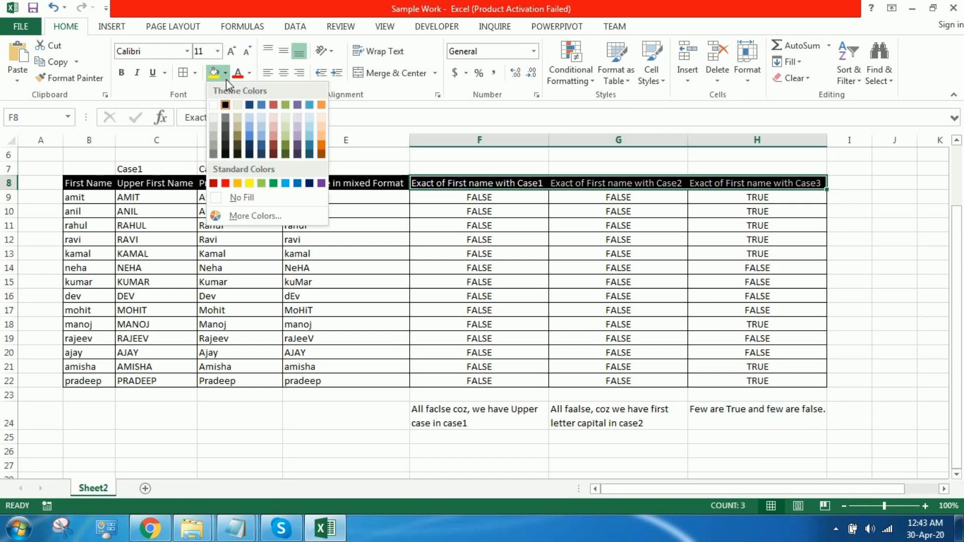
click(273, 184)
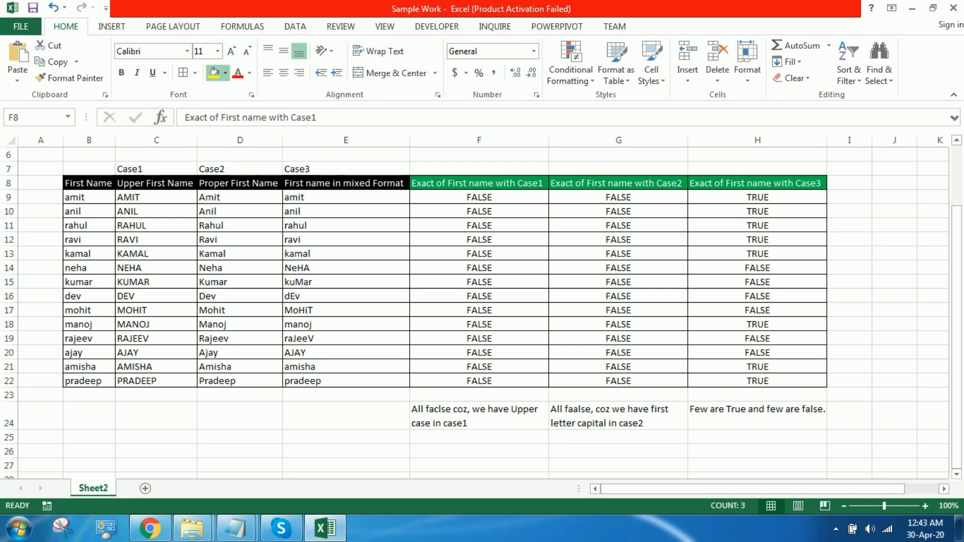
click(250, 73)
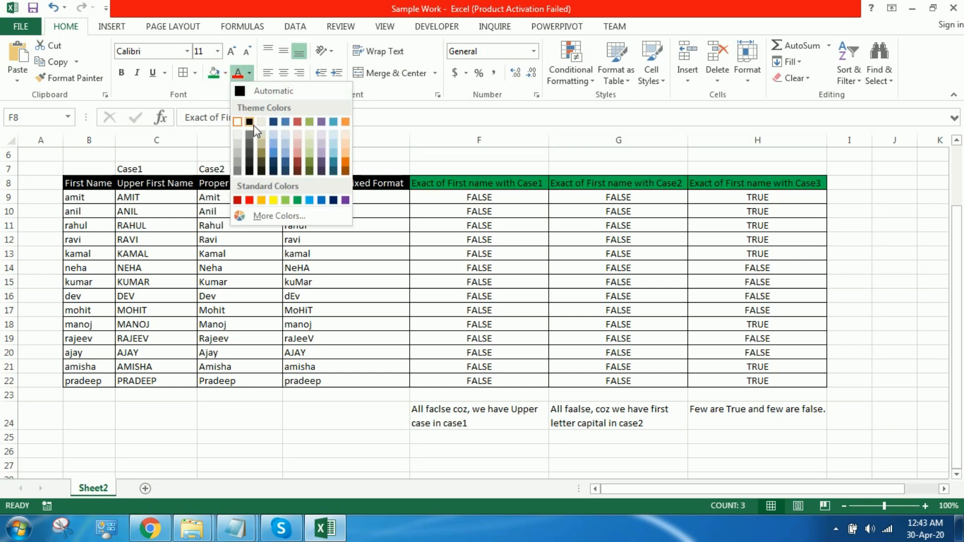
click(250, 122)
key(ctrl+b)
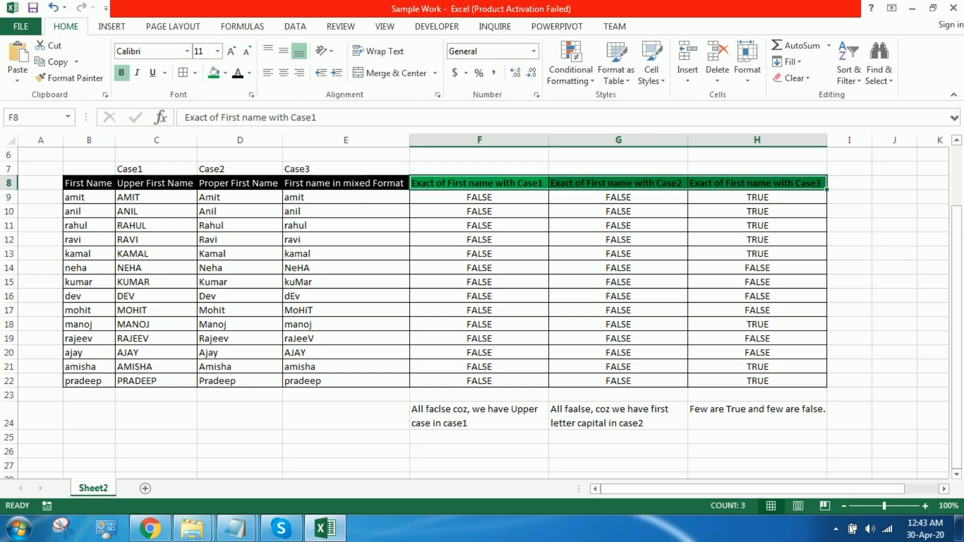
Step: Enter in F27 the note "For true value where we have got we can verif that by seeing or comparing it with both corresponding strings."
click(432, 467)
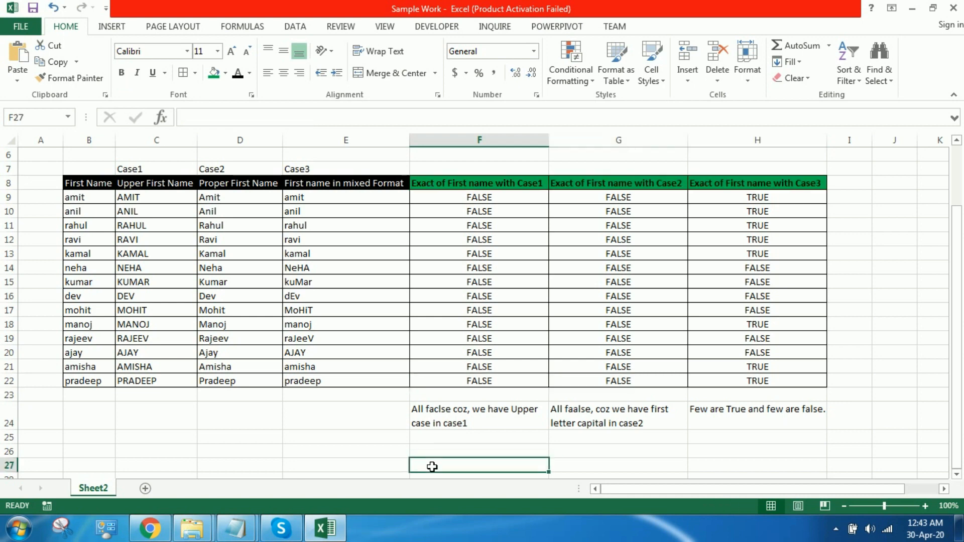
text(For true)
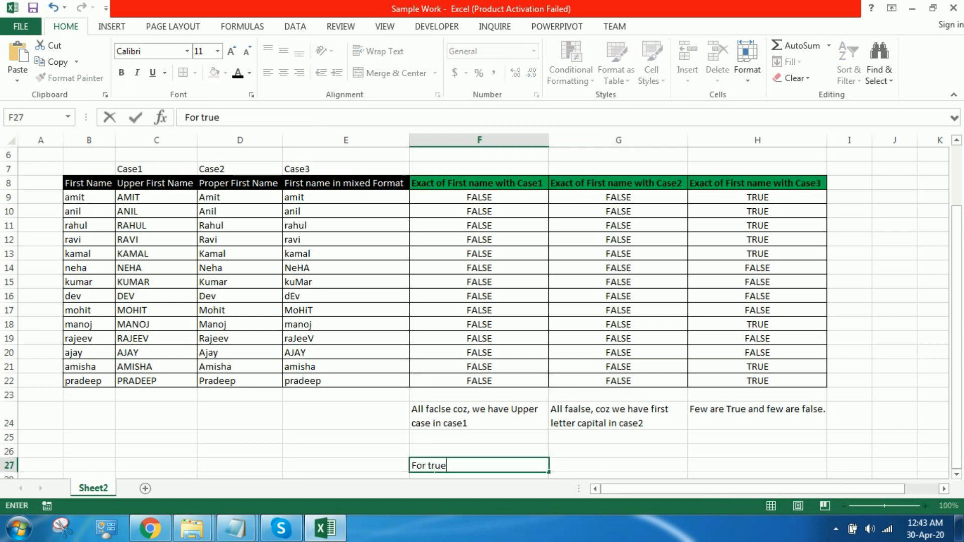
text( value where we )
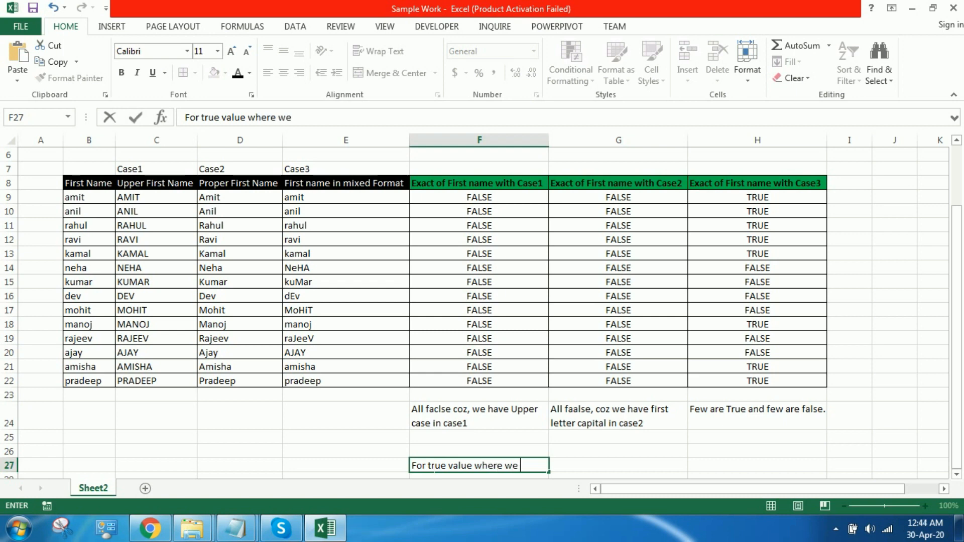
text(have got)
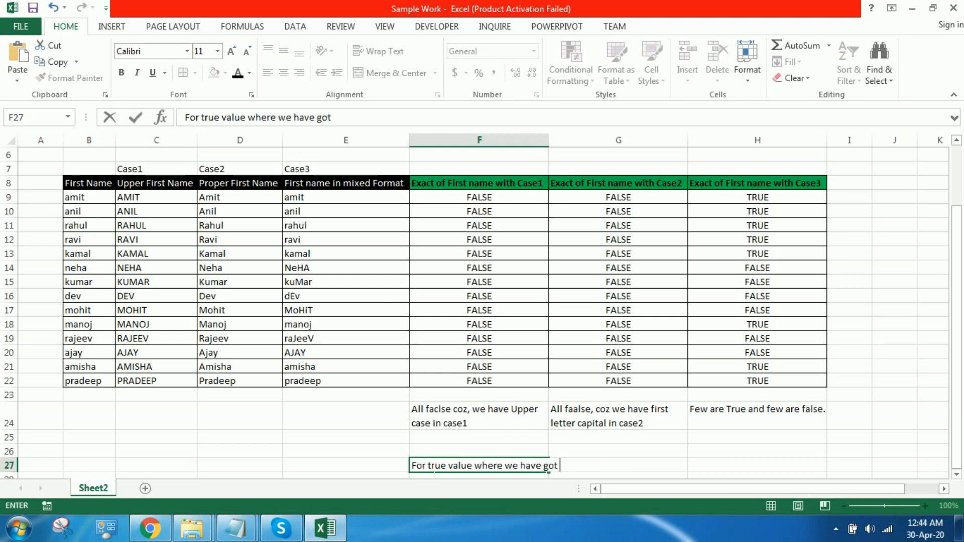
text( we can verif )
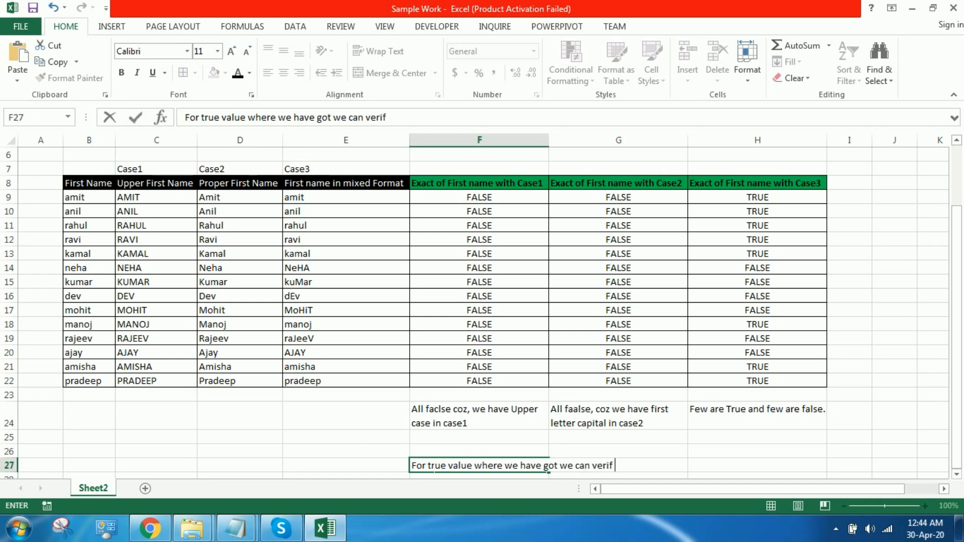
text(that by)
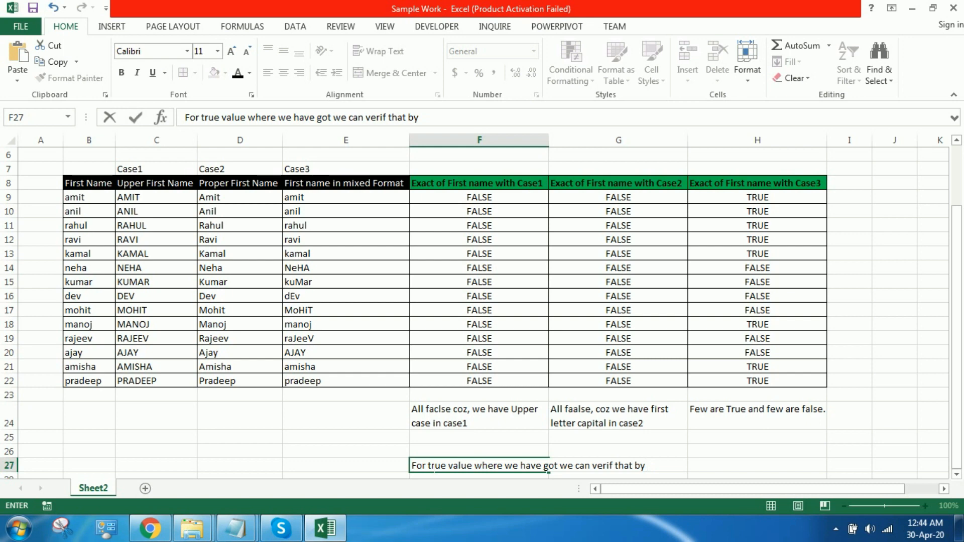
text(seeing or compa)
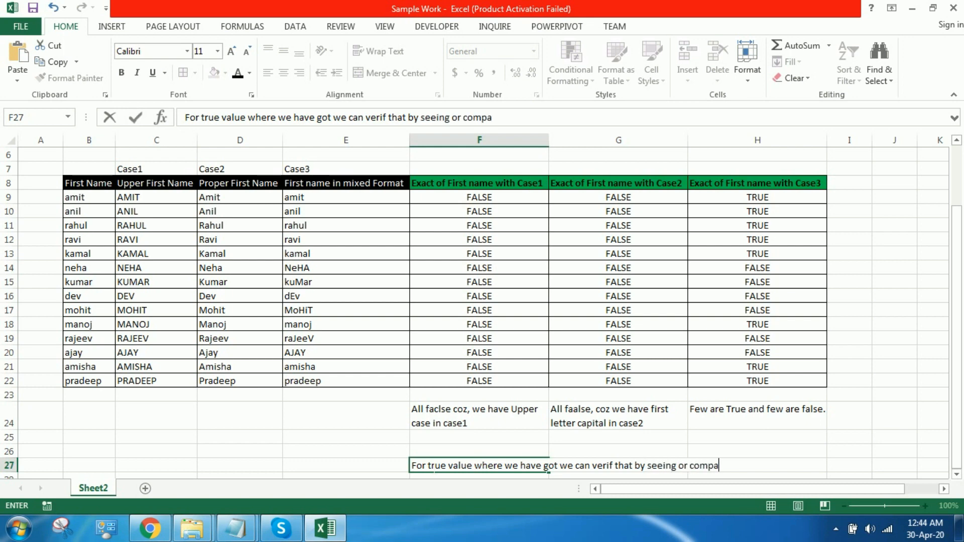
text(ring it with the cor)
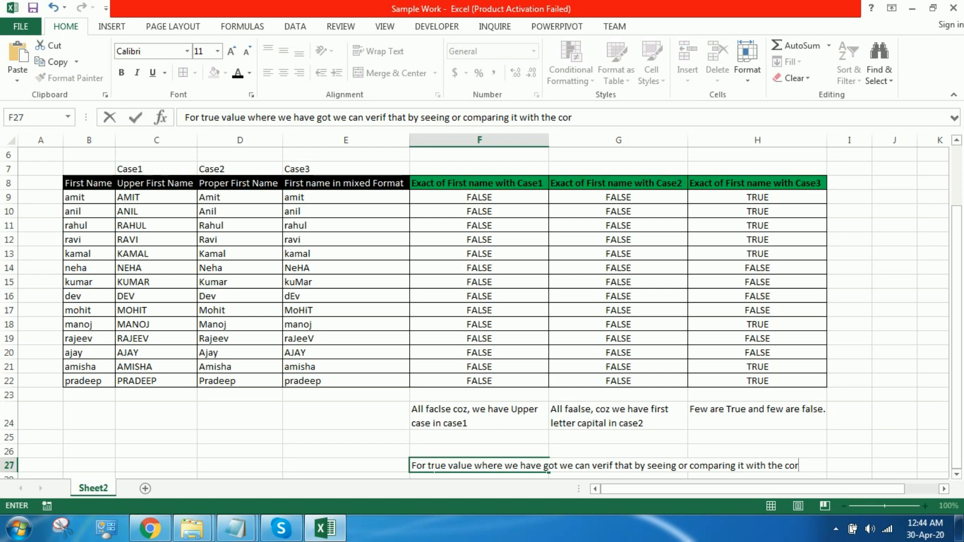
text(responding)
key(BackSpace)
key(BackSpace)
key(BackSpace)
key(BackSpace)
key(BackSpace)
key(BackSpace)
key(BackSpace)
key(BackSpace)
key(BackSpace)
key(BackSpace)
key(BackSpace)
key(BackSpace)
key(BackSpace)
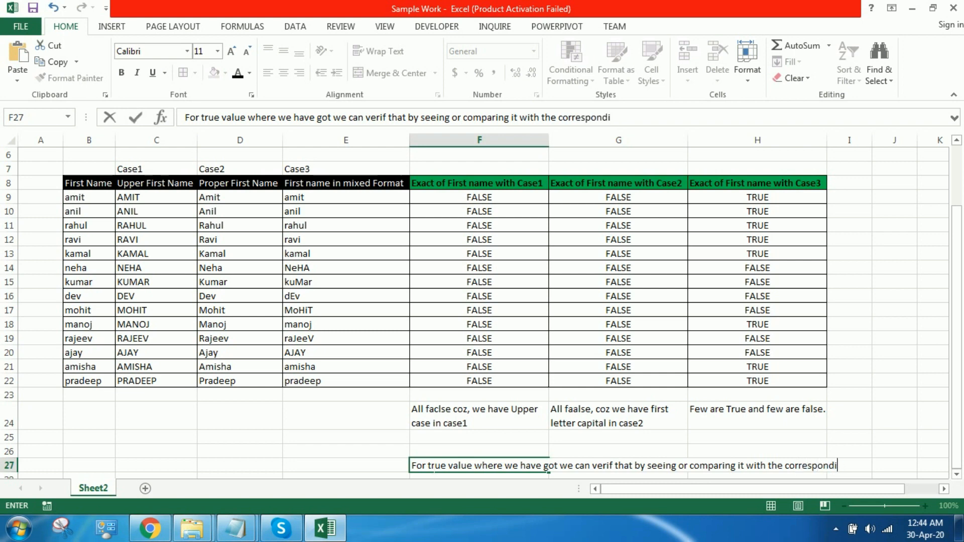
key(BackSpace)
key(BackSpace)
key(BackSpace)
key(BackSpace)
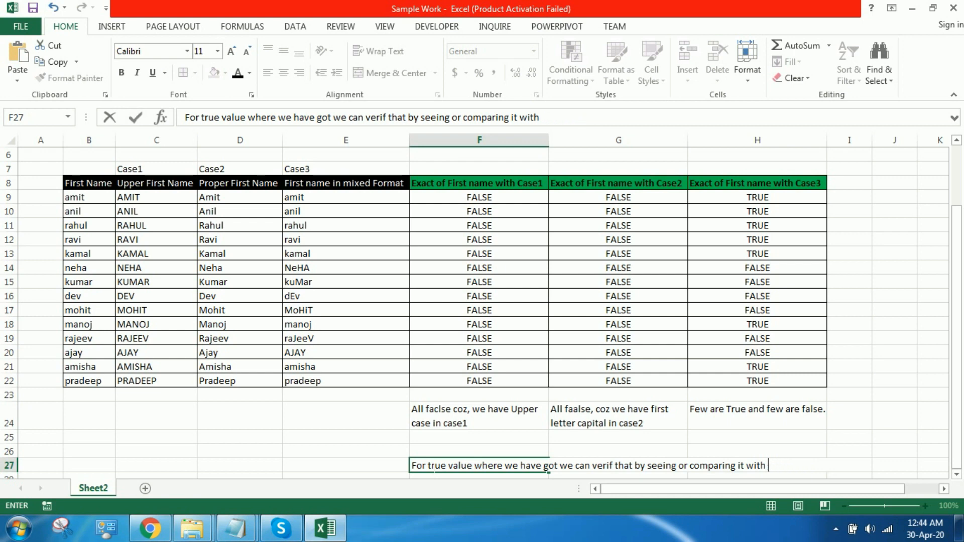
text(both correspon)
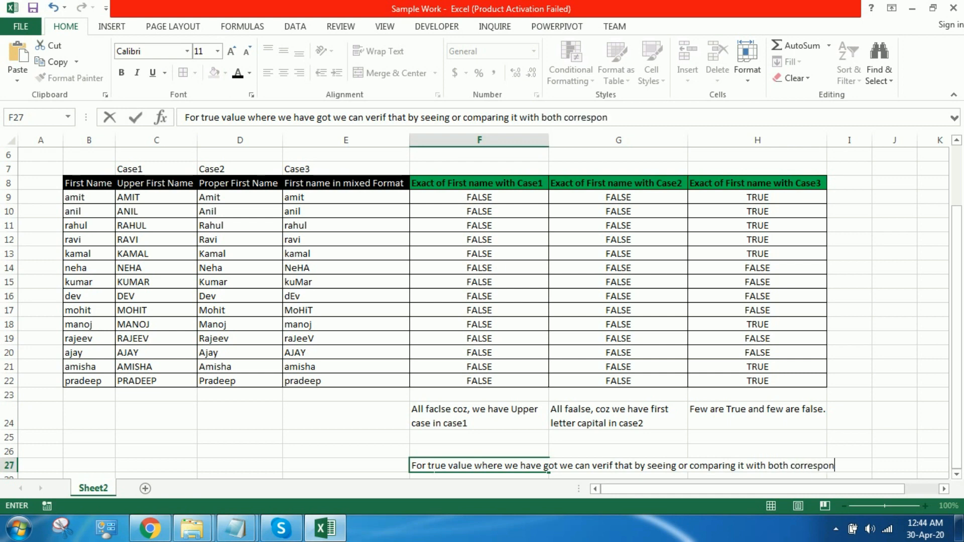
text(ding strin)
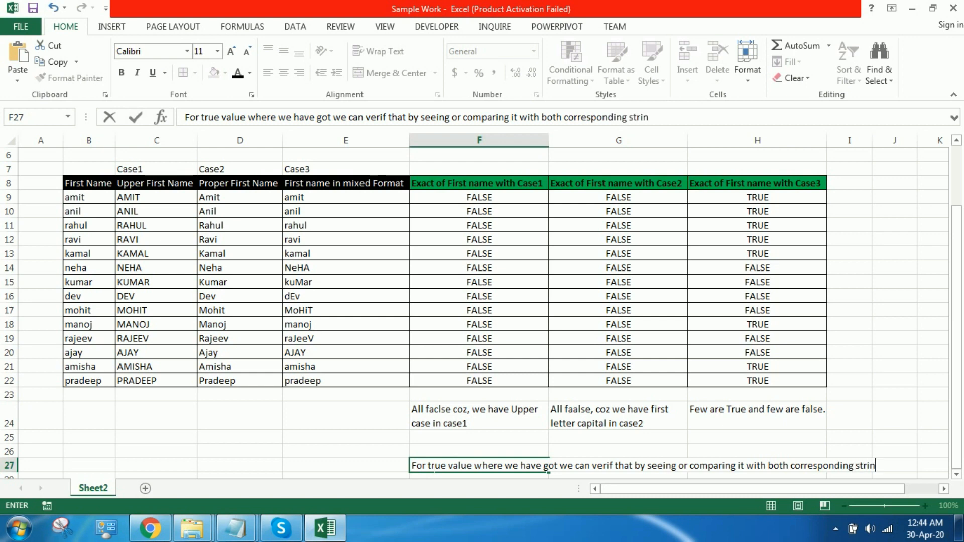
text(gs.)
key(Return)
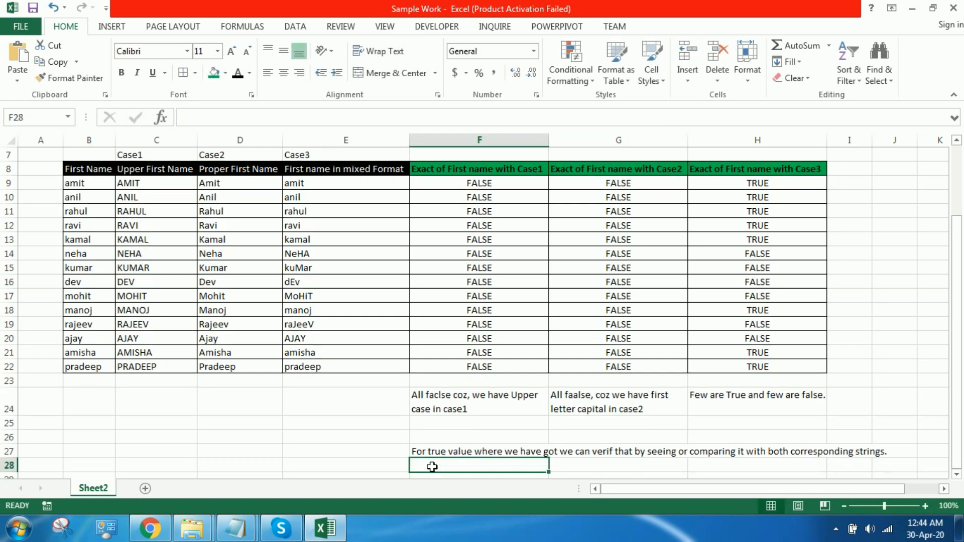
click(373, 403)
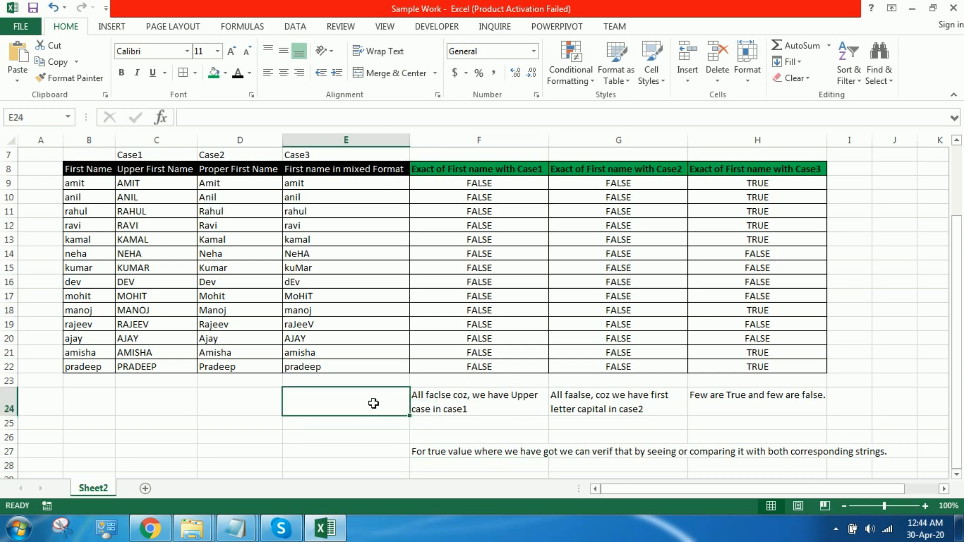
click(463, 454)
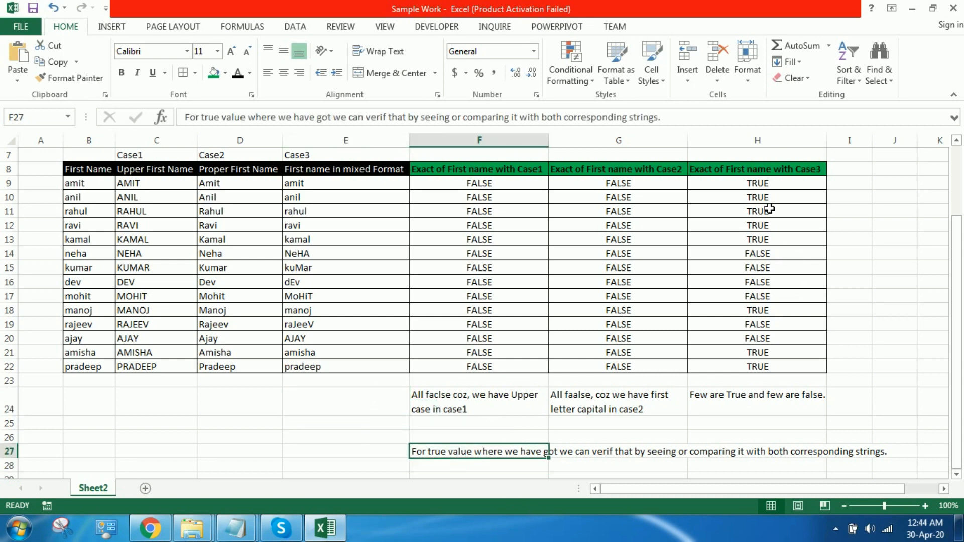
Step: Fill the TRUE results in H21:H22 with green and copy that formatting to H18
drag(764, 187, 770, 368)
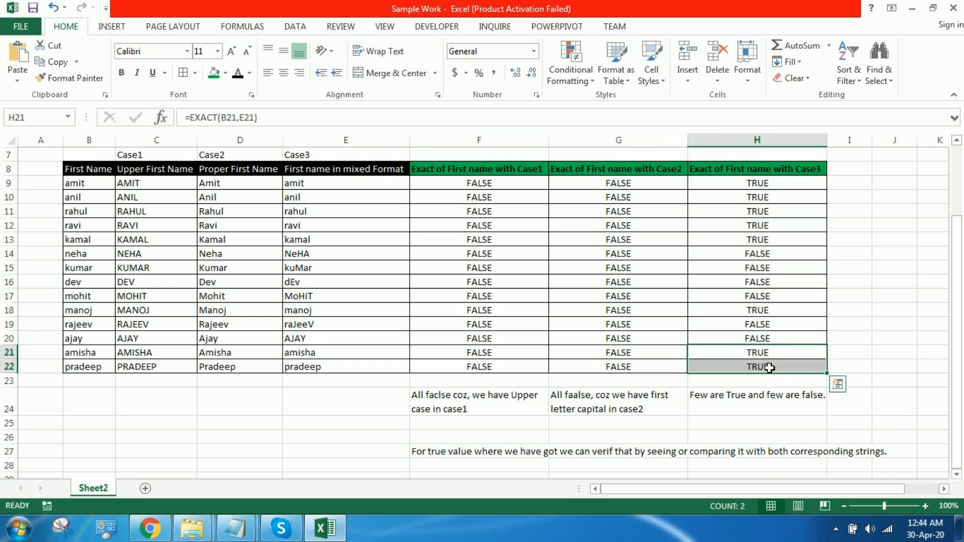
click(214, 74)
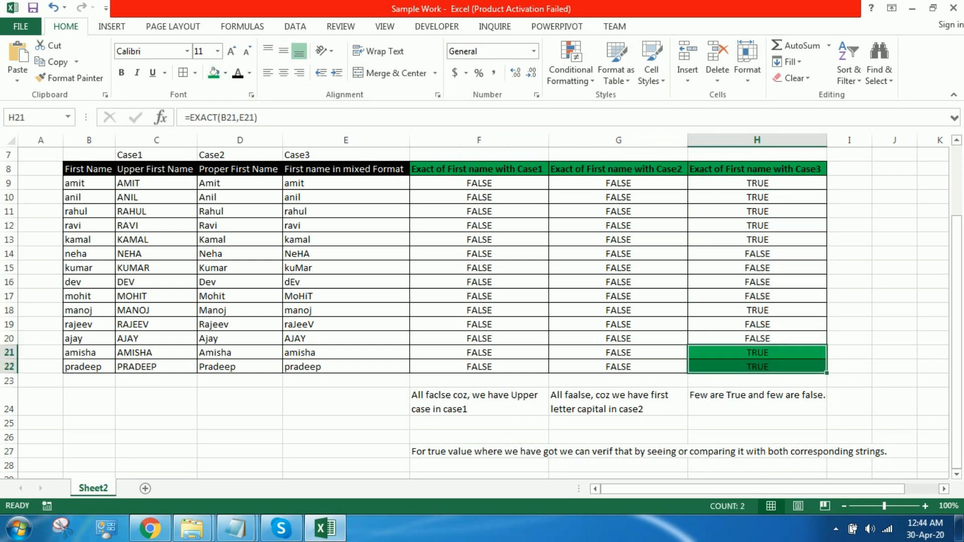
click(80, 77)
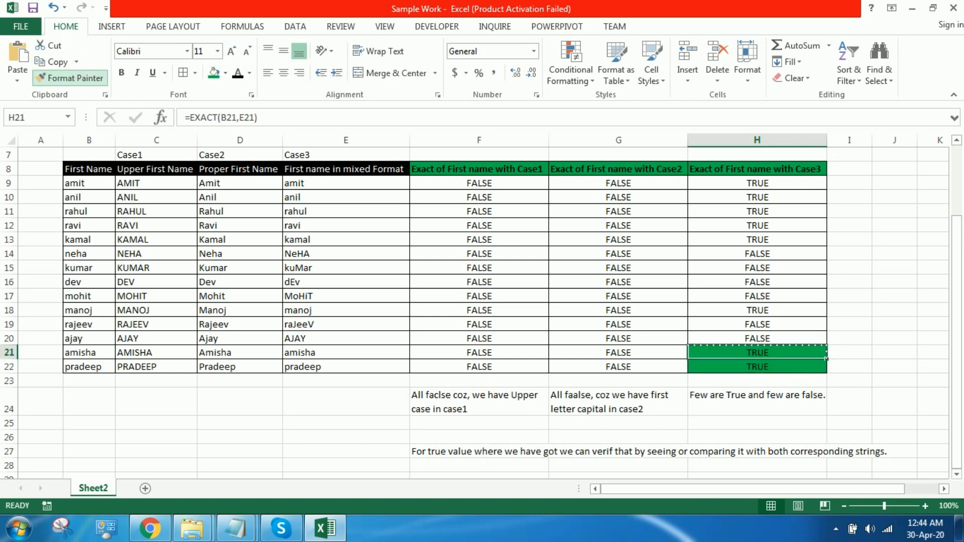
click(771, 314)
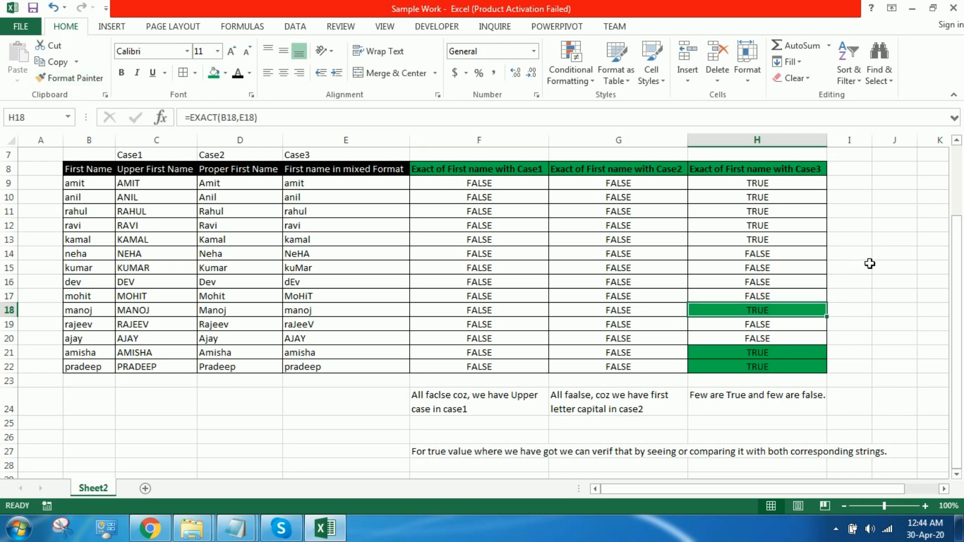
Step: Copy the green H18 cell and paste it over the TRUE results in H9:H13
key(ctrl+c)
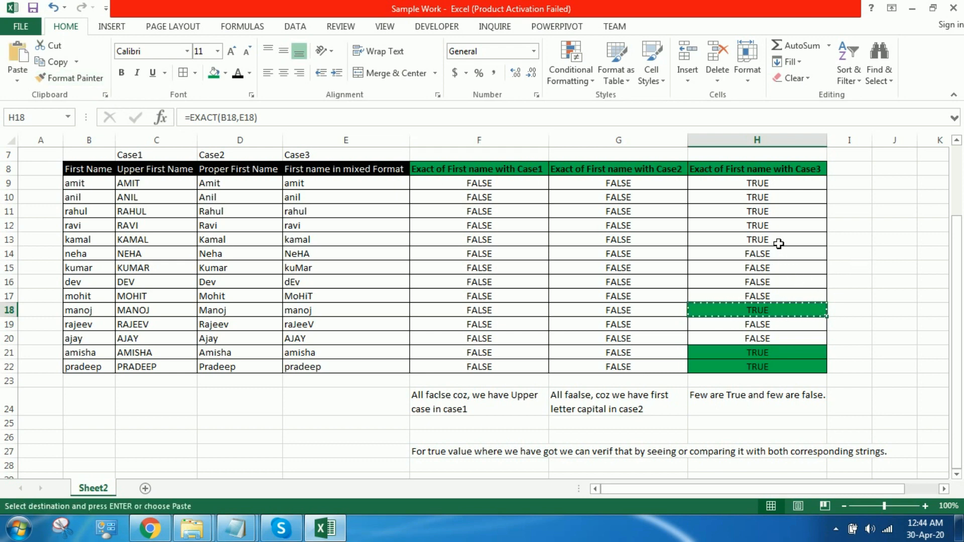
drag(776, 240, 775, 188)
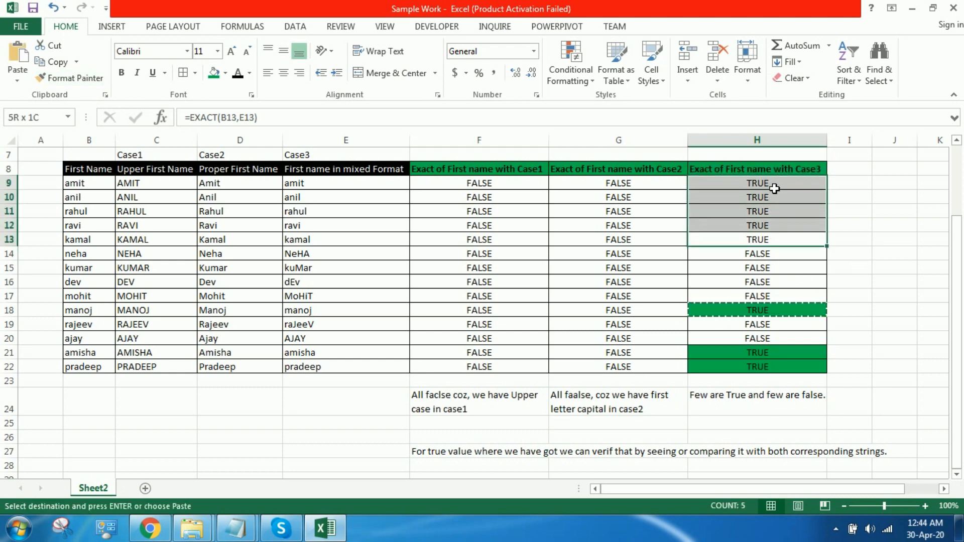
key(ctrl+v)
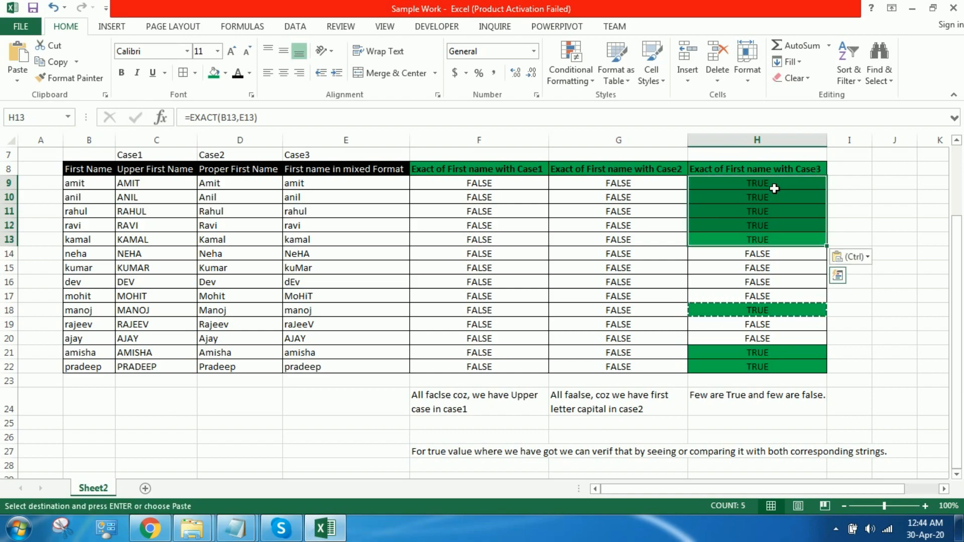